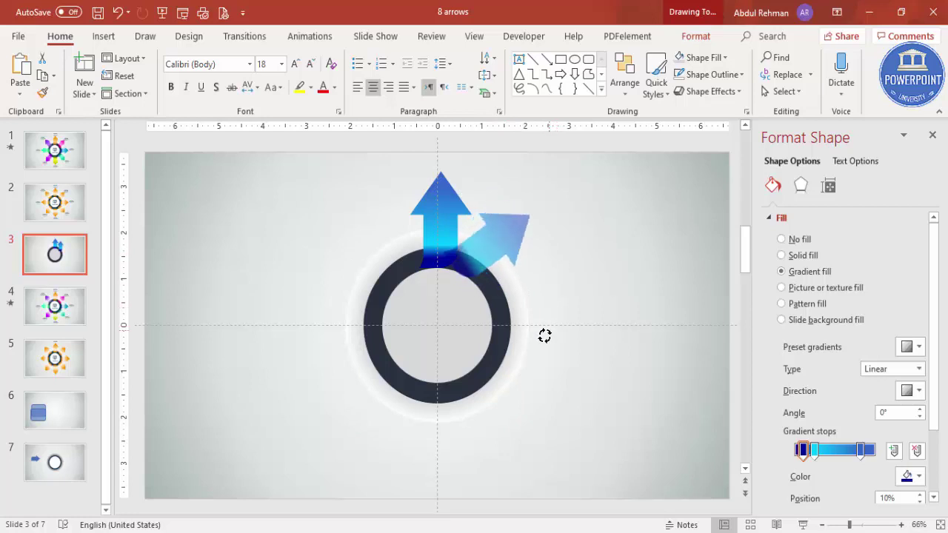
- Place arrow copies against the ring pointing right, down and left
{"action": "left_click_drag", "start_coordinate": [503, 260], "coordinate": [653, 449]}
{"action": "left_click_drag", "start_coordinate": [633, 491], "coordinate": [597, 429]}
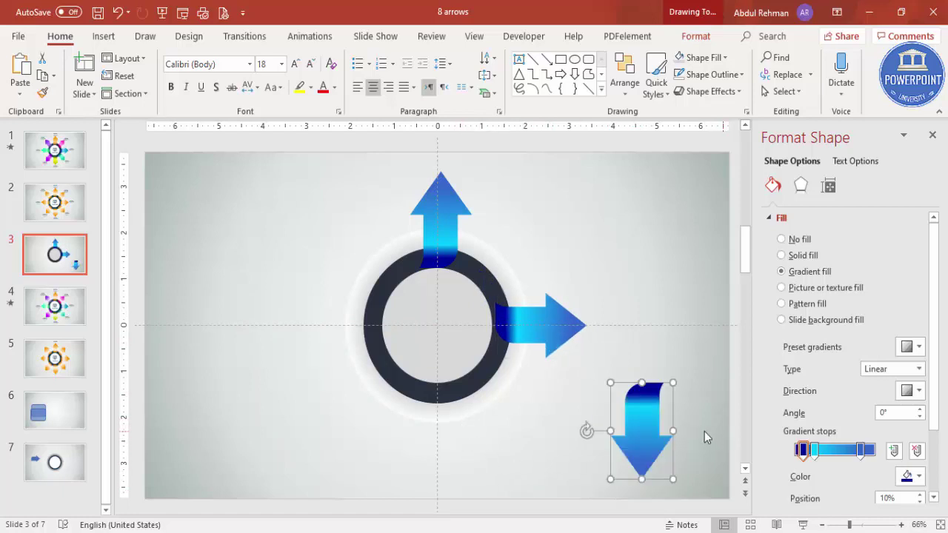
{"action": "left_click_drag", "start_coordinate": [660, 430], "coordinate": [296, 311]}
{"action": "scroll", "coordinate": [253, 380], "scroll_direction": "up", "scroll_amount": 2}
{"action": "left_click_drag", "start_coordinate": [259, 358], "coordinate": [312, 288]}
{"action": "left_click_drag", "start_coordinate": [337, 363], "coordinate": [349, 331]}
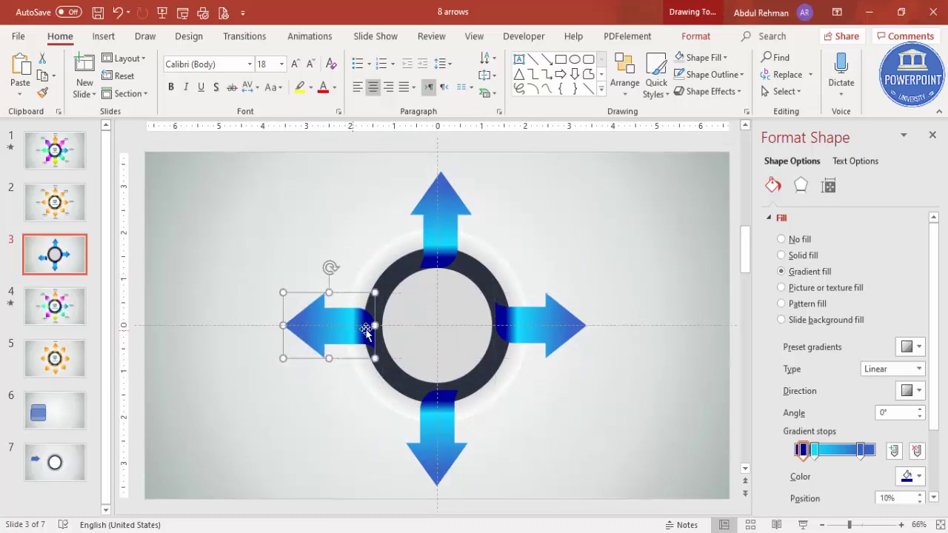
- Duplicate the right arrow and fit copies pointing up-right and down-right against the ring
{"action": "left_click", "coordinate": [550, 321]}
{"action": "left_click_drag", "start_coordinate": [550, 321], "coordinate": [544, 265]}
{"action": "left_click_drag", "start_coordinate": [537, 325], "coordinate": [518, 268]}
{"action": "mouse_move", "coordinate": [553, 309]}
{"action": "left_mouse_down"}
{"action": "mouse_move", "coordinate": [560, 312]}
{"action": "mouse_move", "coordinate": [555, 303]}
{"action": "left_mouse_up"}
{"action": "left_click_drag", "start_coordinate": [537, 270], "coordinate": [538, 432]}
{"action": "left_click_drag", "start_coordinate": [563, 462], "coordinate": [459, 482]}
{"action": "left_click_drag", "start_coordinate": [538, 423], "coordinate": [523, 415]}
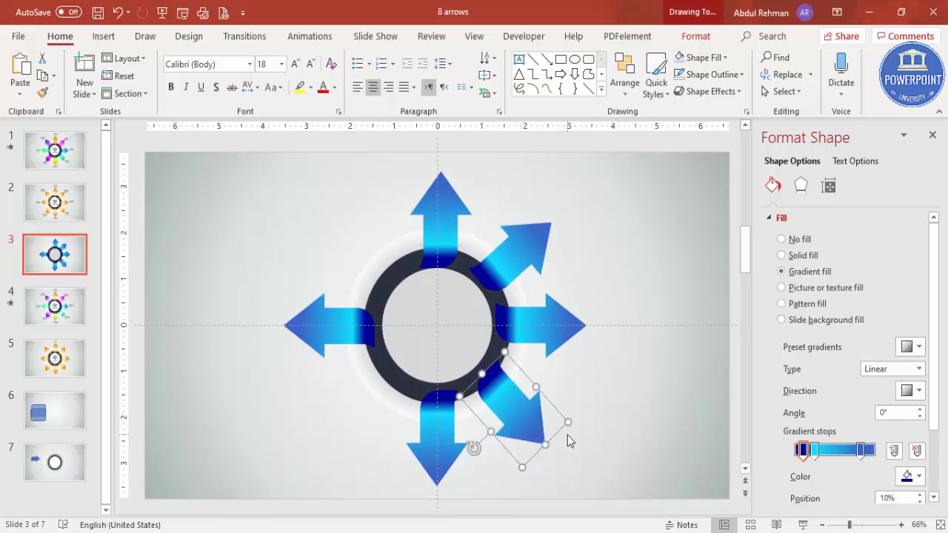
- Rotate another copy to point down-left and fit it against the ring
{"action": "scroll", "coordinate": [569, 440], "scroll_direction": "down", "scroll_amount": 3}
{"action": "left_click_drag", "start_coordinate": [540, 451], "coordinate": [384, 340]}
{"action": "scroll", "coordinate": [339, 477], "scroll_direction": "up", "scroll_amount": 3}
{"action": "left_click_drag", "start_coordinate": [328, 468], "coordinate": [307, 359]}
{"action": "left_click_drag", "start_coordinate": [372, 423], "coordinate": [364, 397]}
- Duplicate an arrow with Ctrl+D and fit it pointing upper-left against the ring
{"action": "key", "text": "ctrl+d"}
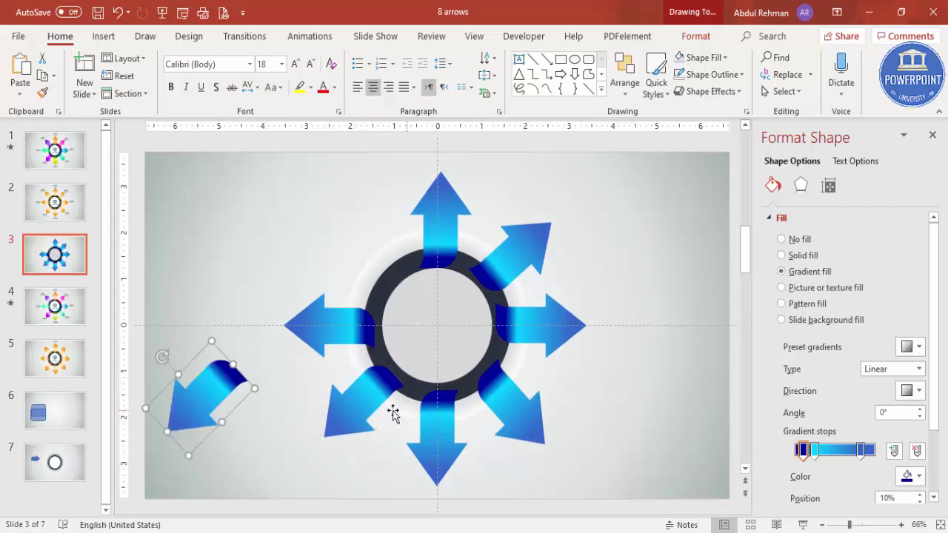
{"action": "left_click_drag", "start_coordinate": [227, 381], "coordinate": [366, 203]}
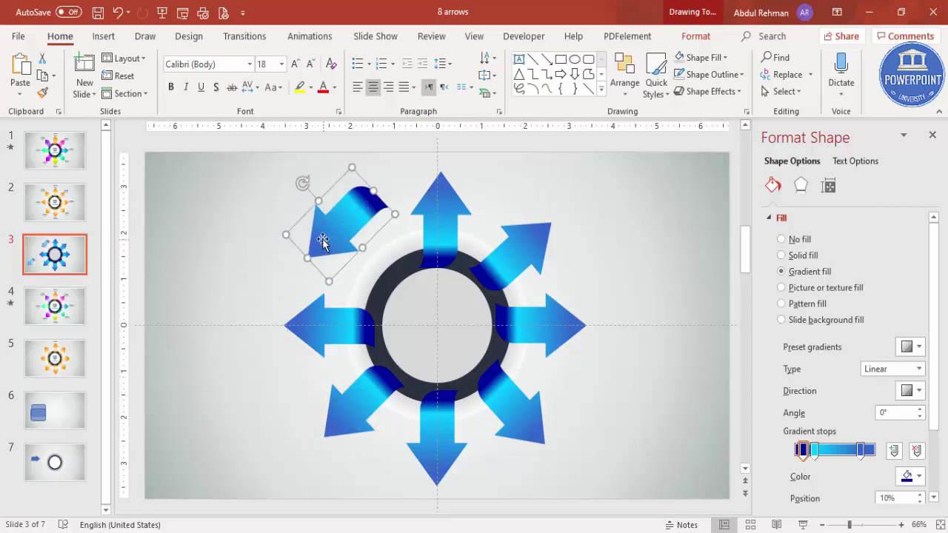
{"action": "left_click_drag", "start_coordinate": [306, 182], "coordinate": [370, 194]}
{"action": "left_click_drag", "start_coordinate": [357, 246], "coordinate": [371, 256]}
{"action": "left_click", "coordinate": [602, 270]}
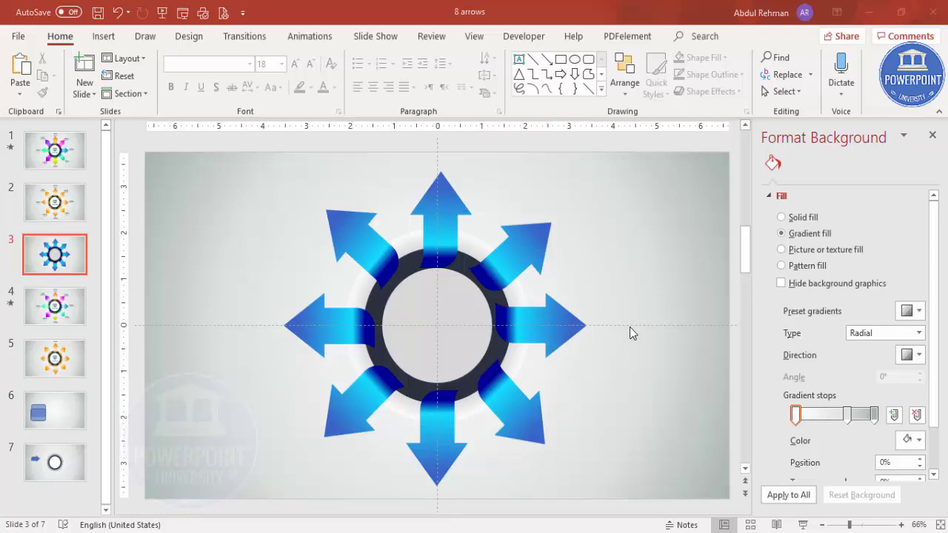
- Select the upper-right arrow and widen the Format Shape panel to its gradient settings
{"action": "left_click", "coordinate": [506, 252]}
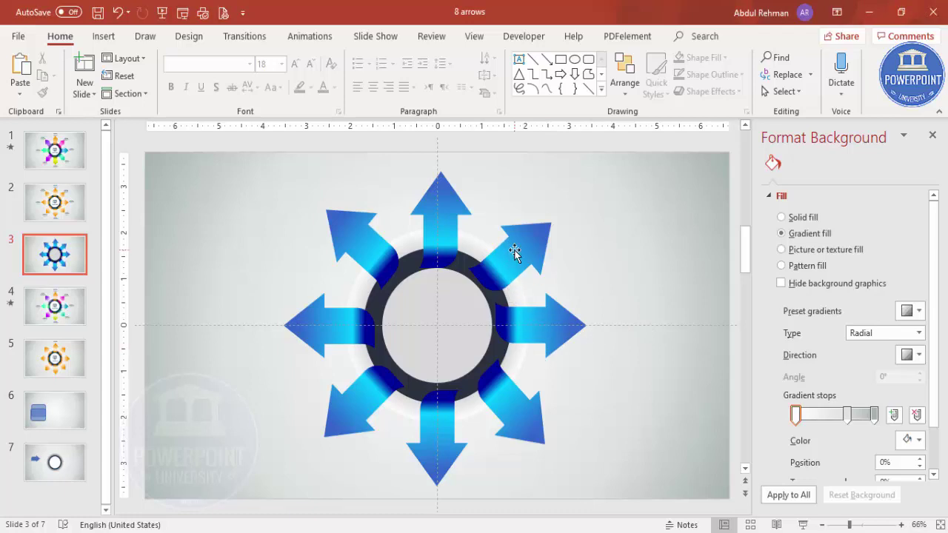
{"action": "left_click", "coordinate": [512, 253]}
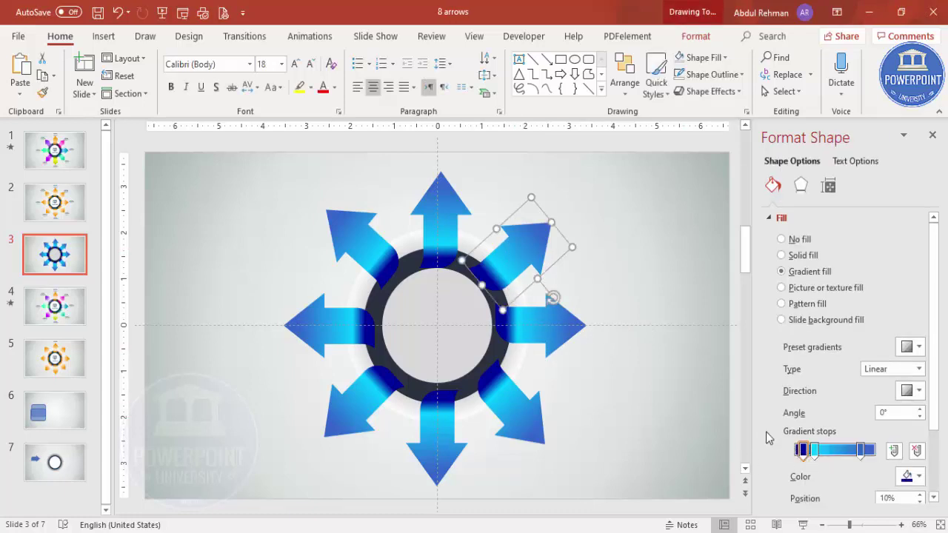
{"action": "left_click_drag", "start_coordinate": [752, 425], "coordinate": [668, 423]}
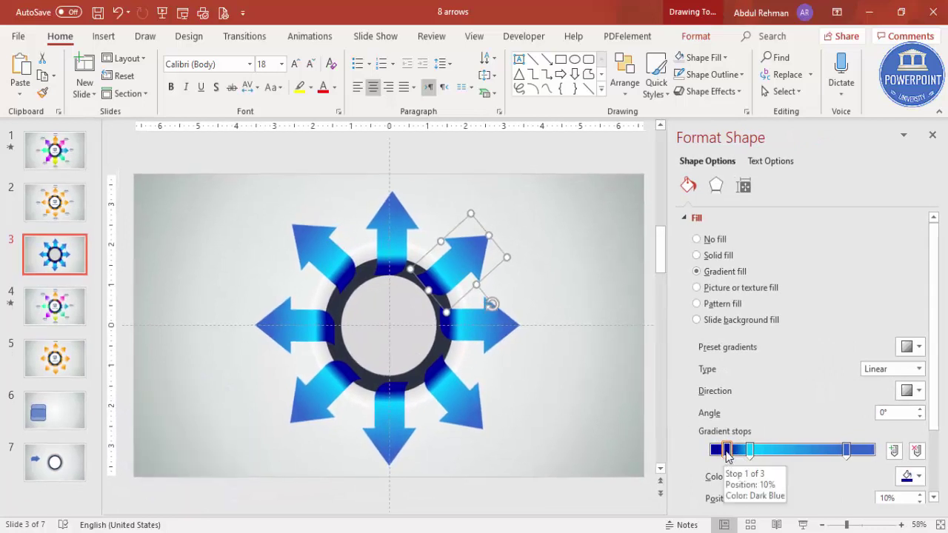
{"action": "left_click", "coordinate": [909, 391]}
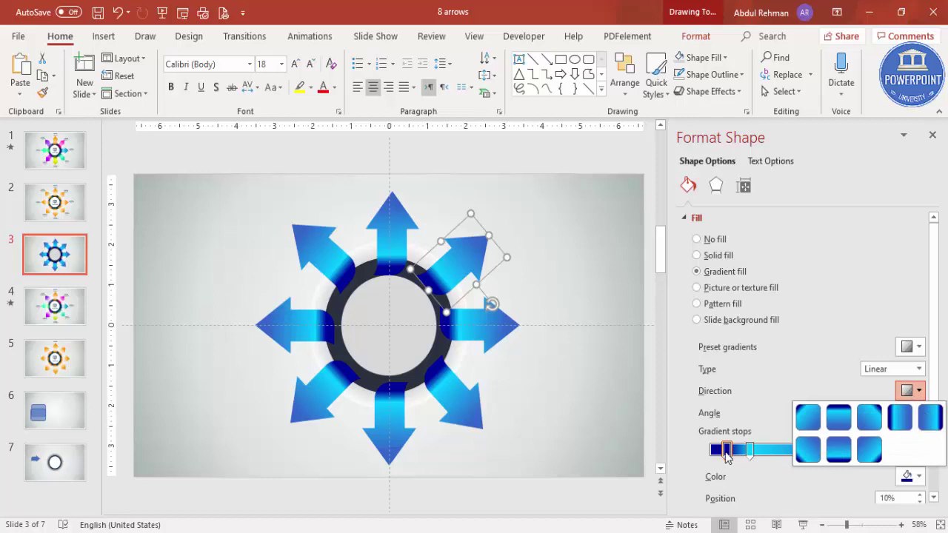
{"action": "left_click", "coordinate": [726, 453]}
- Make the first gradient stop orange and the end stop yellow
{"action": "left_click", "coordinate": [912, 476]}
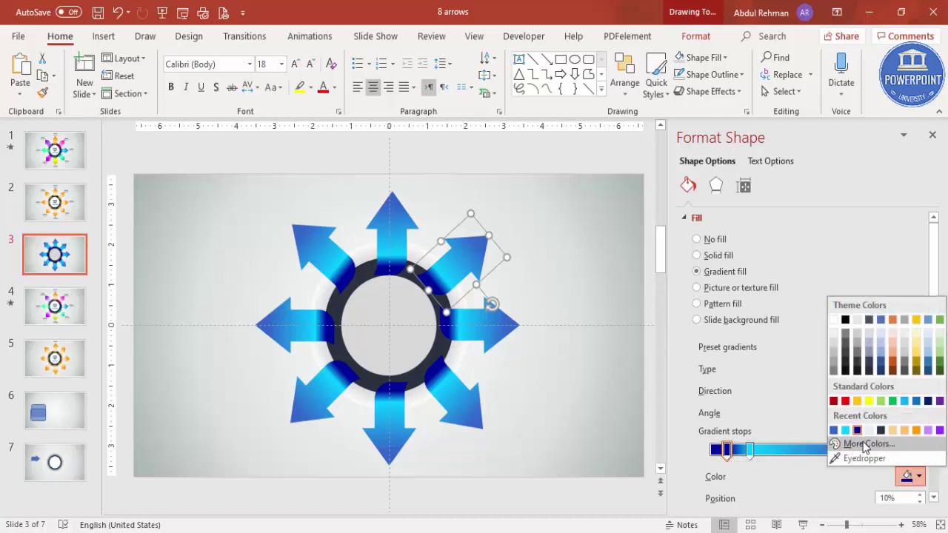
{"action": "left_click", "coordinate": [868, 445]}
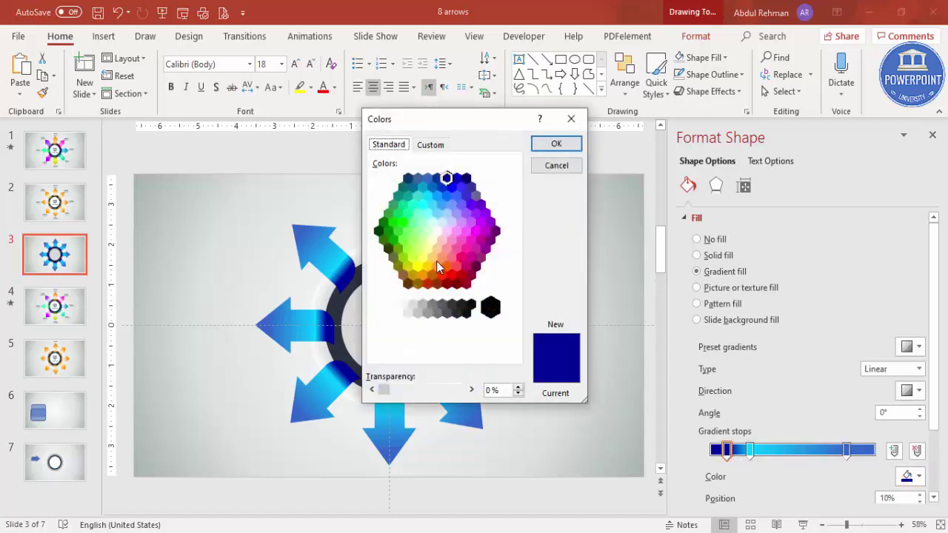
{"action": "left_click", "coordinate": [424, 271]}
{"action": "left_click", "coordinate": [556, 144]}
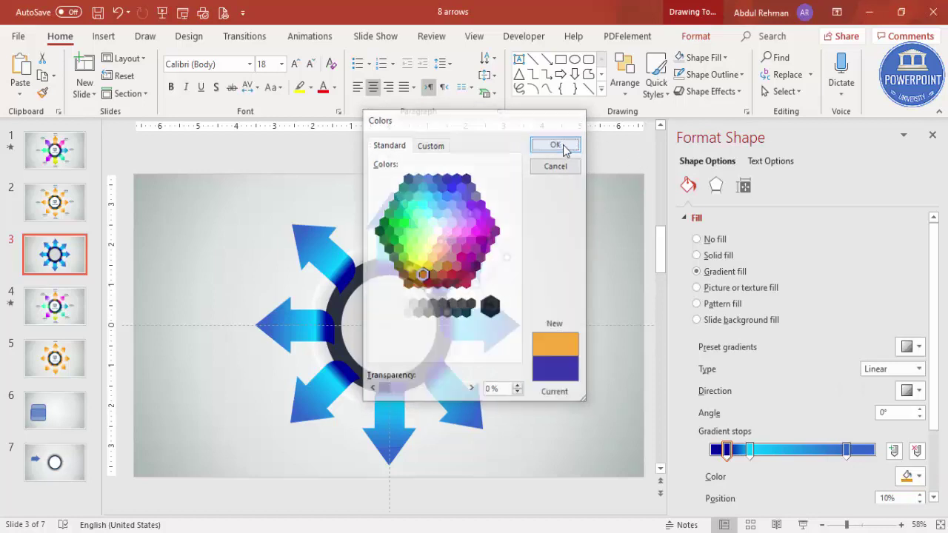
{"action": "left_click", "coordinate": [846, 450]}
{"action": "left_click", "coordinate": [913, 476]}
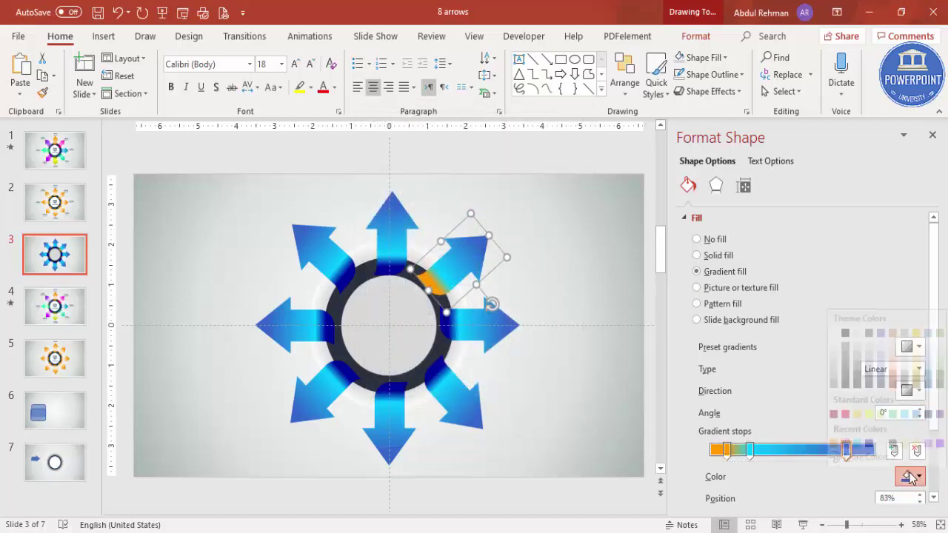
{"action": "left_click", "coordinate": [867, 443]}
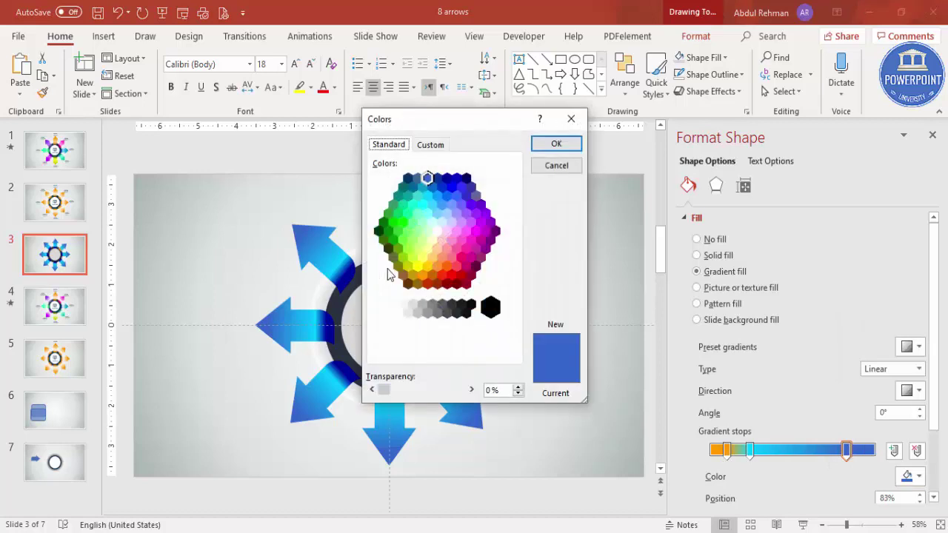
{"action": "left_click", "coordinate": [425, 266]}
{"action": "left_click", "coordinate": [557, 145]}
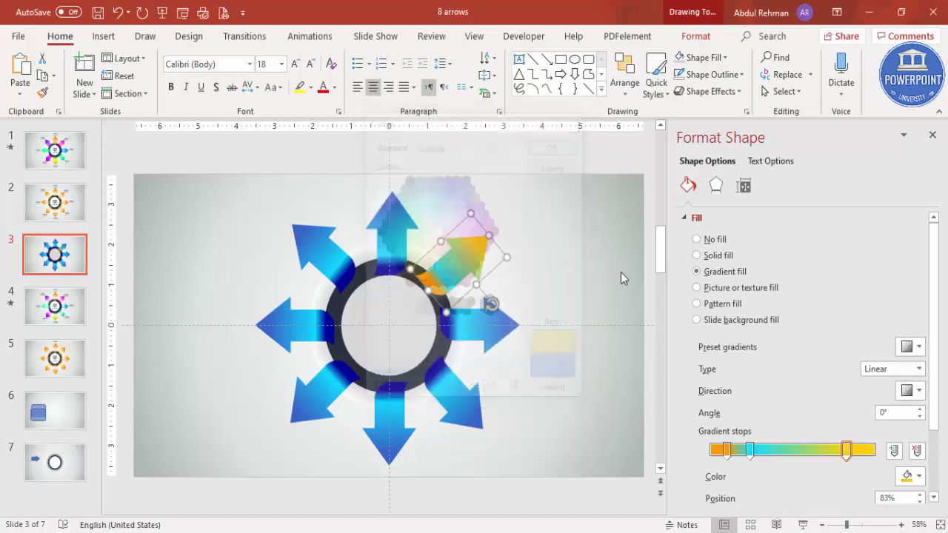
- Set the middle gradient stop to Gold, then lighten it to a paler yellow
{"action": "left_click", "coordinate": [749, 449]}
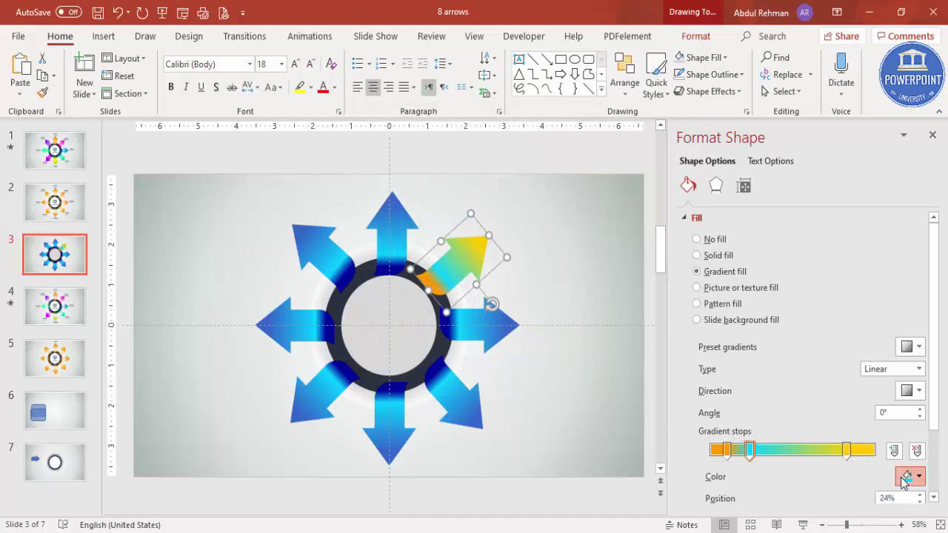
{"action": "left_click", "coordinate": [910, 476]}
{"action": "left_click", "coordinate": [833, 431]}
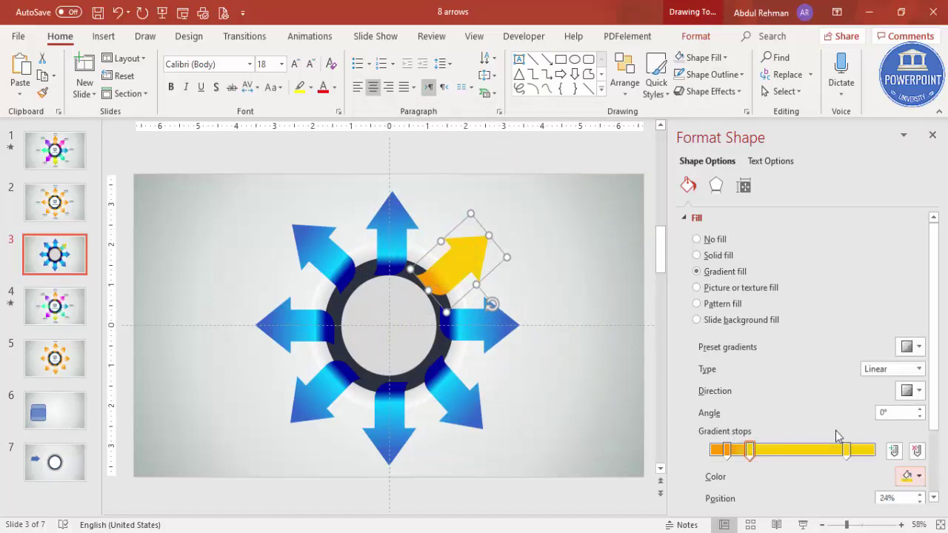
{"action": "left_click", "coordinate": [917, 478]}
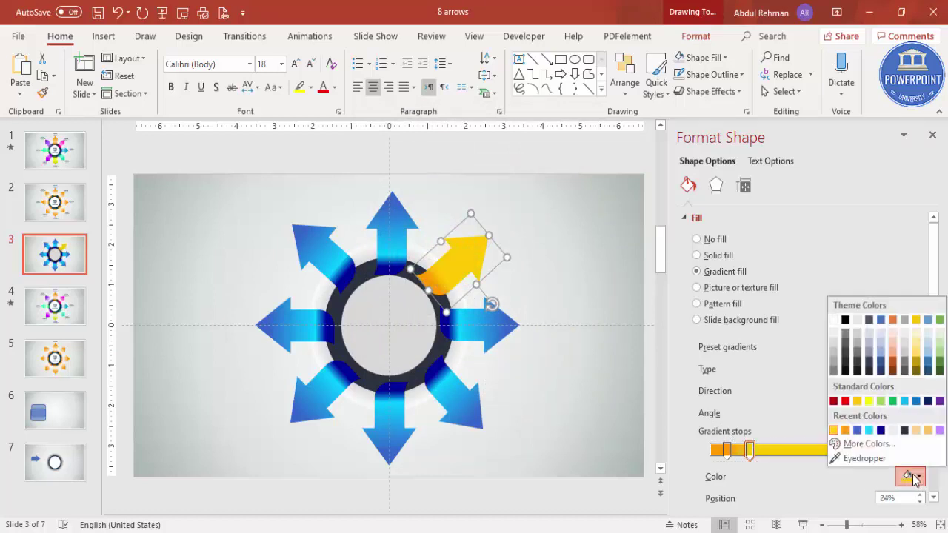
{"action": "left_click", "coordinate": [859, 437]}
{"action": "left_click", "coordinate": [430, 144]}
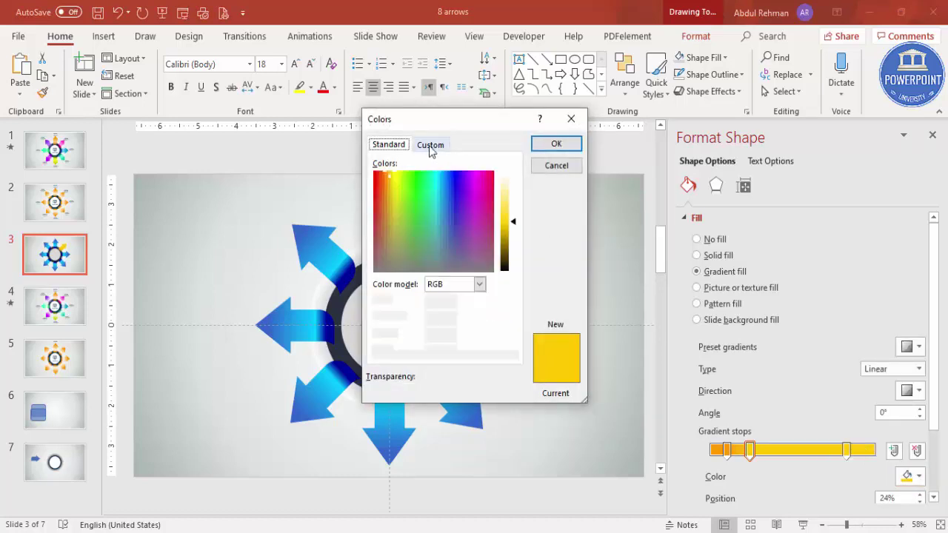
{"action": "left_click_drag", "start_coordinate": [516, 231], "coordinate": [517, 208]}
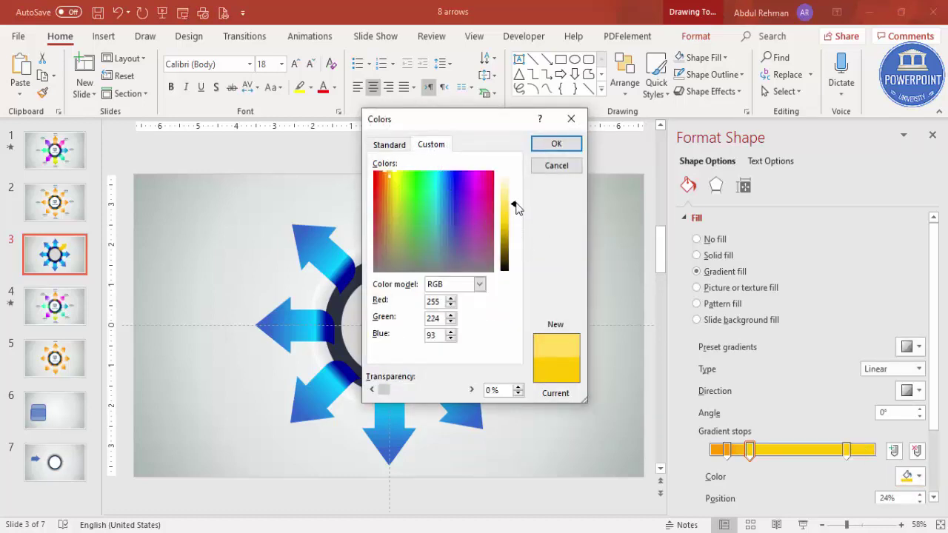
{"action": "left_click", "coordinate": [545, 151]}
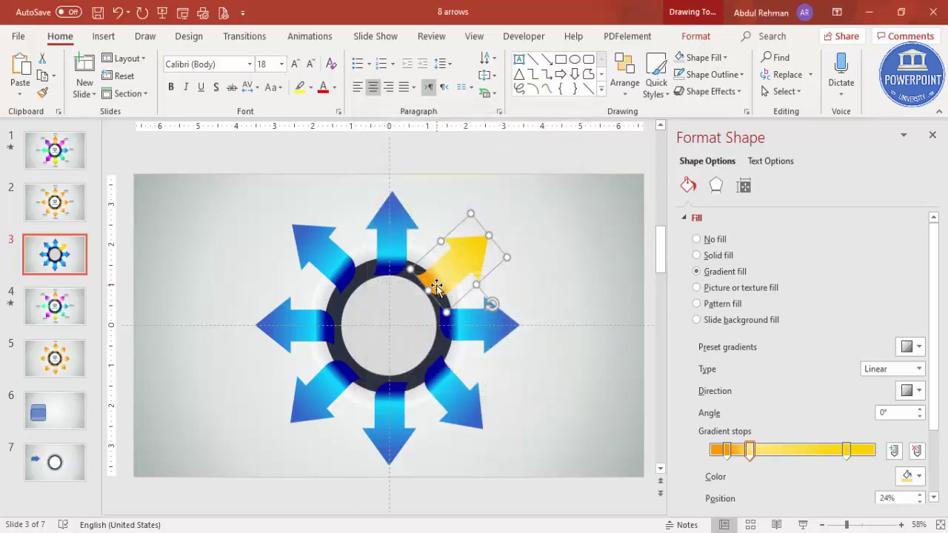
{"action": "left_click", "coordinate": [599, 262]}
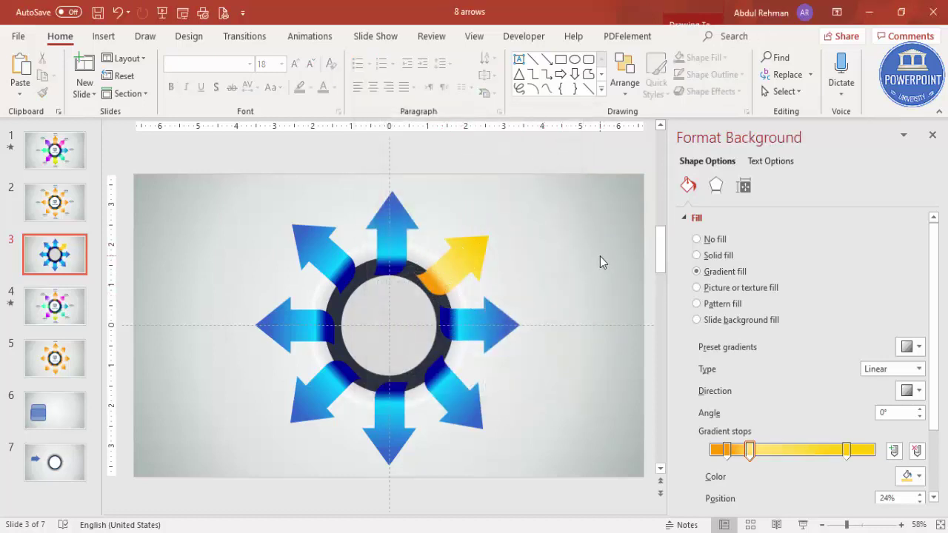
- Select each arrow around the ring in turn, then clear the selection and narrow the panel
{"action": "left_click", "coordinate": [474, 258]}
{"action": "left_click", "coordinate": [484, 328]}
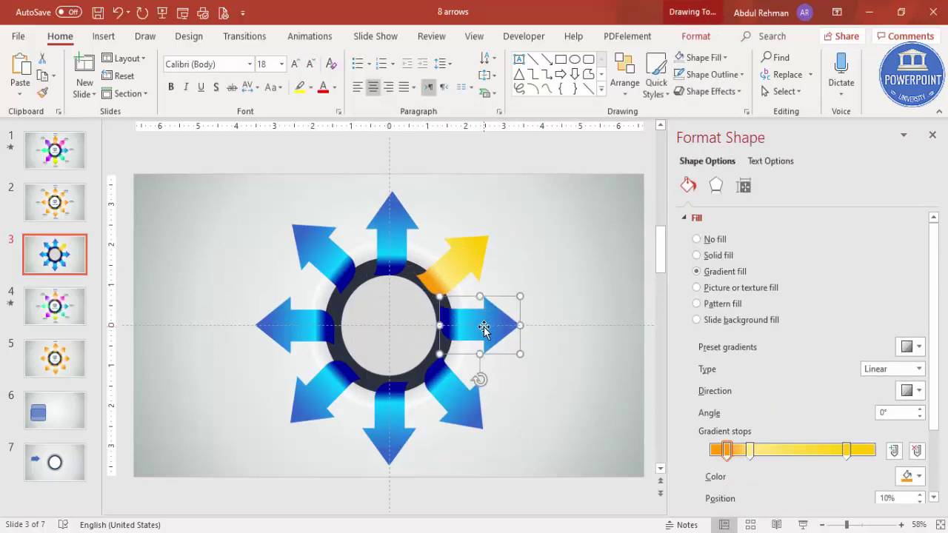
{"action": "left_click", "coordinate": [468, 408]}
{"action": "left_click", "coordinate": [377, 442]}
{"action": "left_click", "coordinate": [316, 380]}
{"action": "left_click", "coordinate": [294, 326]}
{"action": "left_click", "coordinate": [313, 262]}
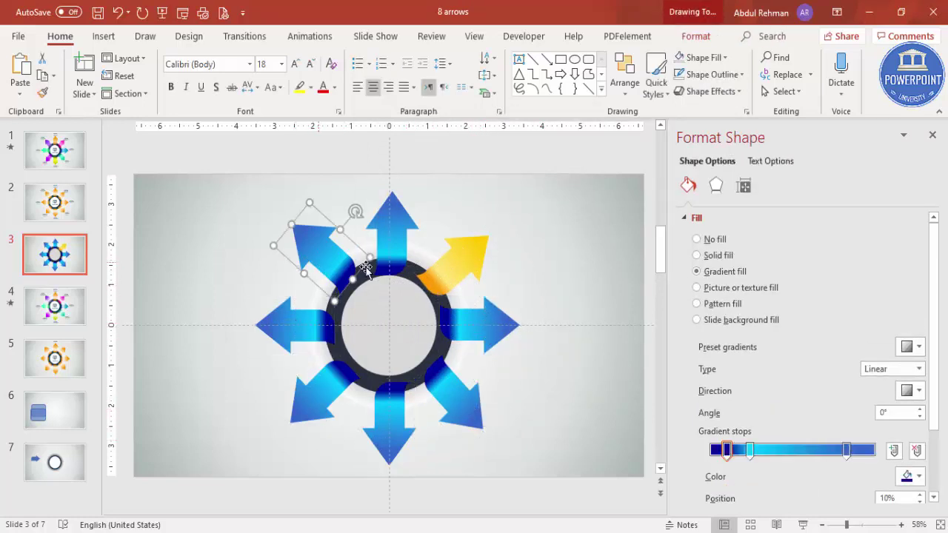
{"action": "left_click", "coordinate": [559, 277]}
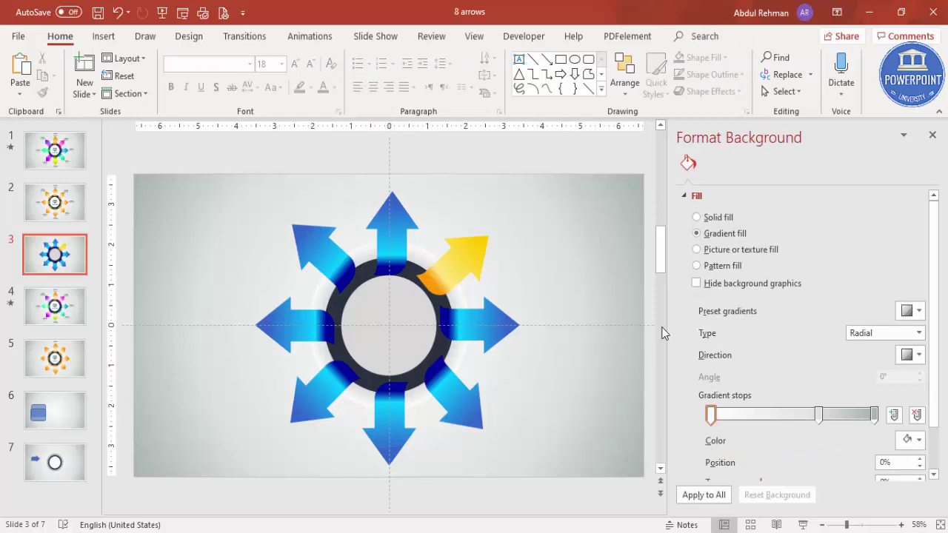
{"action": "left_click_drag", "start_coordinate": [669, 334], "coordinate": [742, 335]}
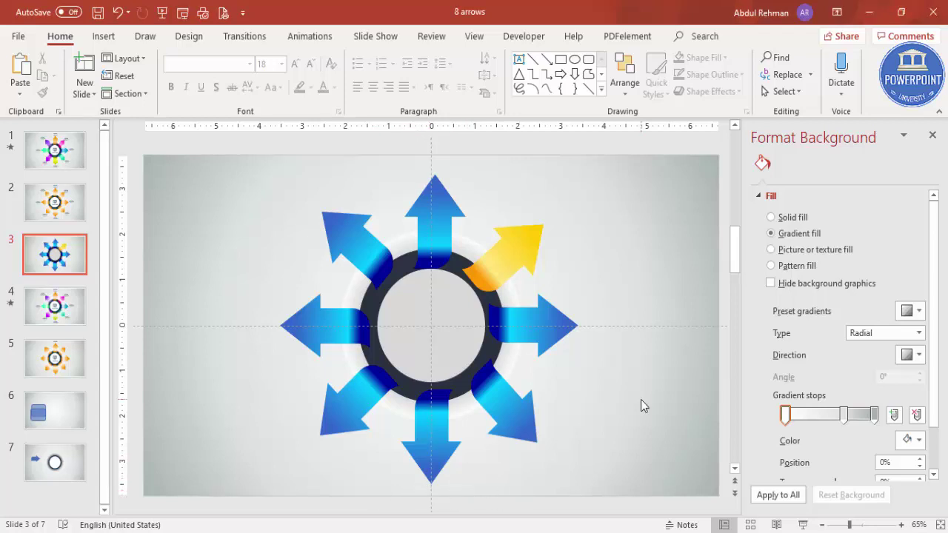
- Group all slide shapes and centre the group horizontally and vertically with Align Center and Align Middle
{"action": "key", "text": "ctrl+a"}
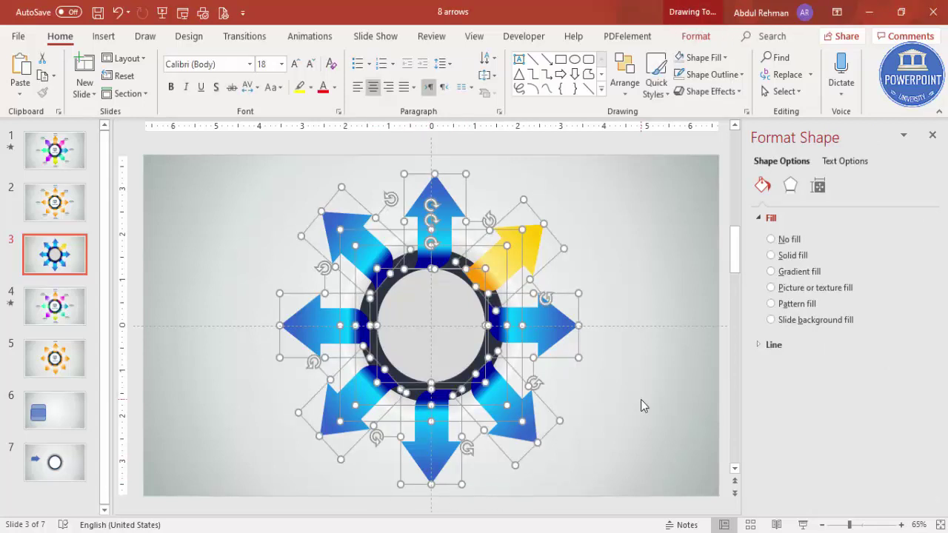
{"action": "key", "text": "ctrl+g"}
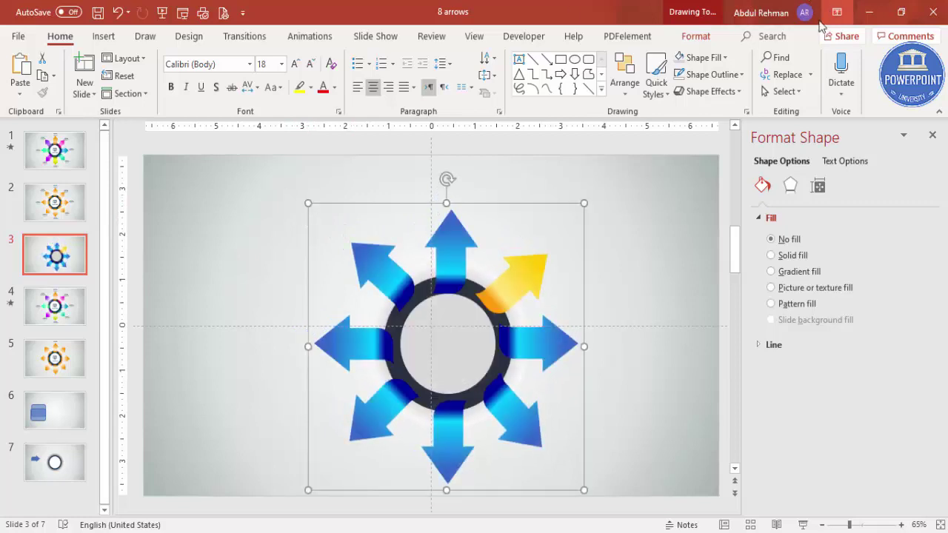
{"action": "left_click", "coordinate": [696, 36]}
{"action": "left_click", "coordinate": [773, 59]}
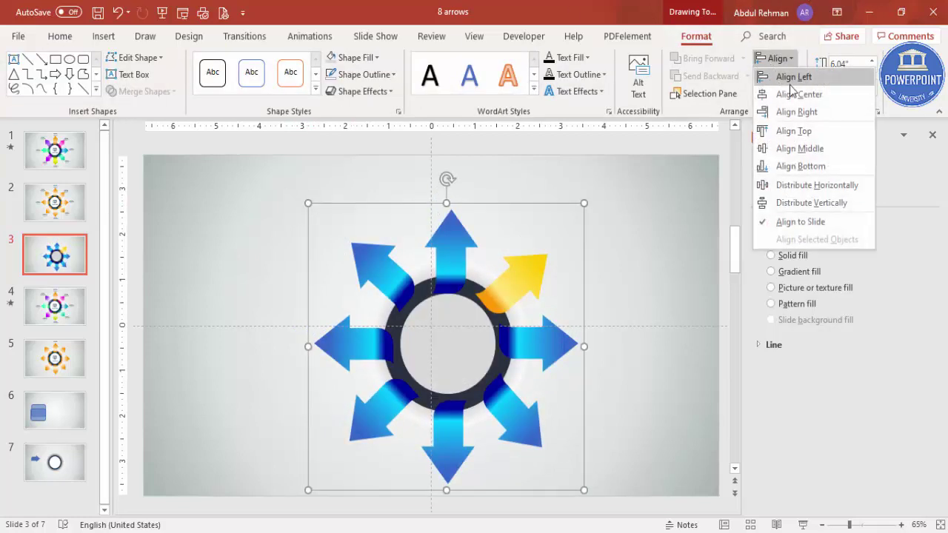
{"action": "left_click", "coordinate": [796, 94]}
{"action": "left_click", "coordinate": [773, 58]}
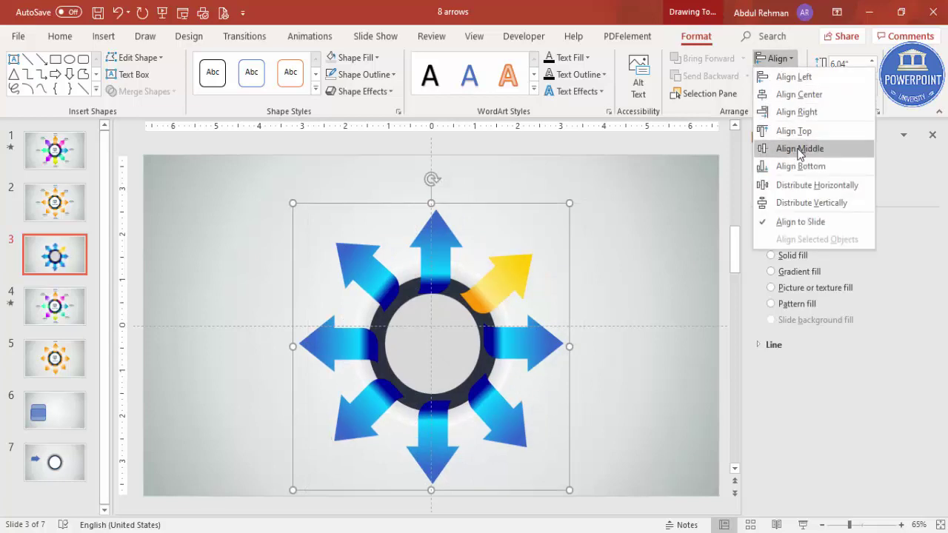
{"action": "left_click", "coordinate": [799, 149]}
{"action": "left_click", "coordinate": [420, 461]}
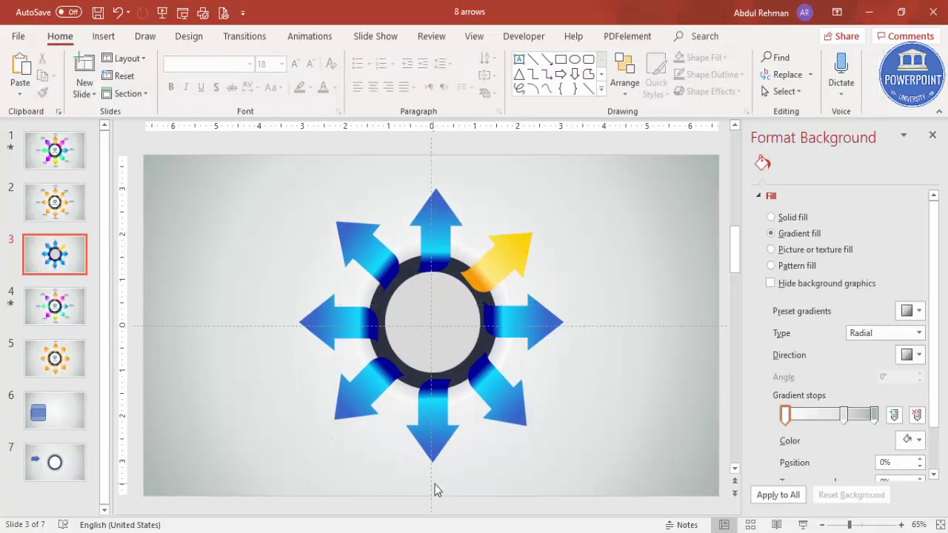
- Ungroup the arrow group back into separate shapes
{"action": "left_click", "coordinate": [426, 240]}
{"action": "right_click", "coordinate": [429, 239]}
{"action": "mouse_move", "coordinate": [488, 331]}
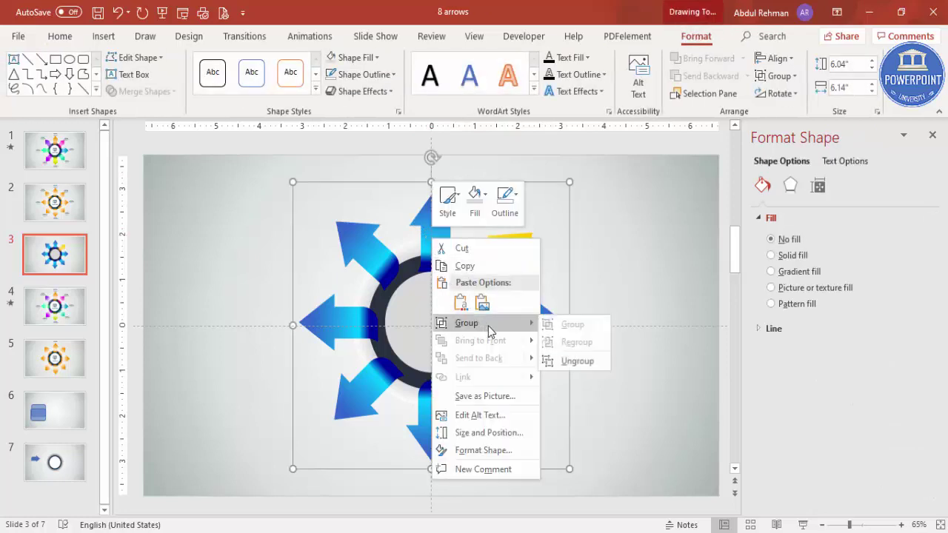
{"action": "left_click", "coordinate": [575, 360]}
{"action": "left_click", "coordinate": [596, 238]}
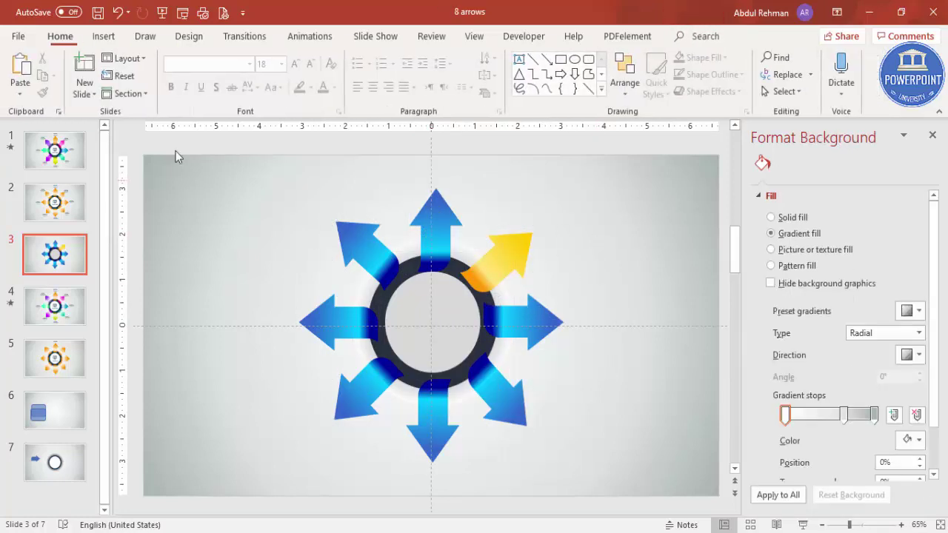
{"action": "left_click", "coordinate": [104, 36]}
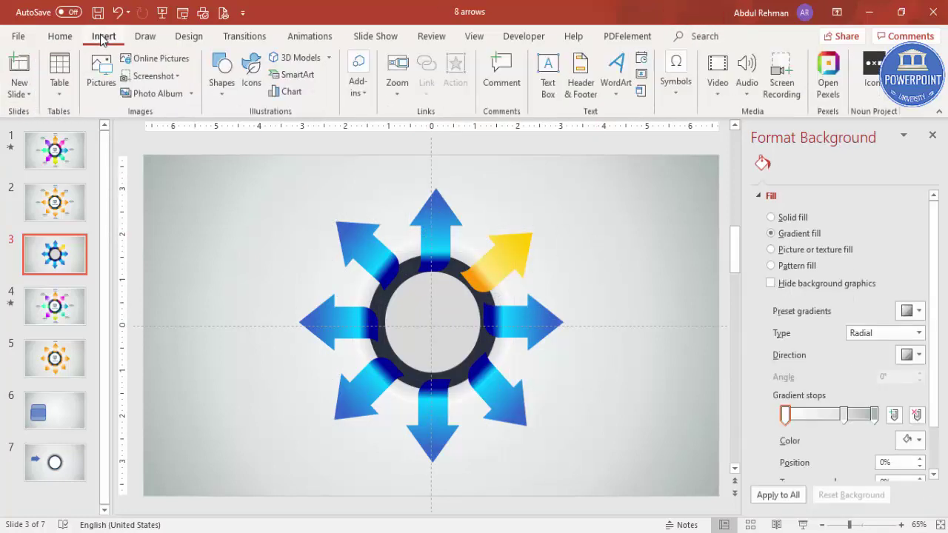
- Add a centred 14 pt "Add your text here" text box above the top arrow
{"action": "left_click", "coordinate": [548, 74]}
{"action": "left_click_drag", "start_coordinate": [413, 166], "coordinate": [503, 185]}
{"action": "type", "text": "Add you"}
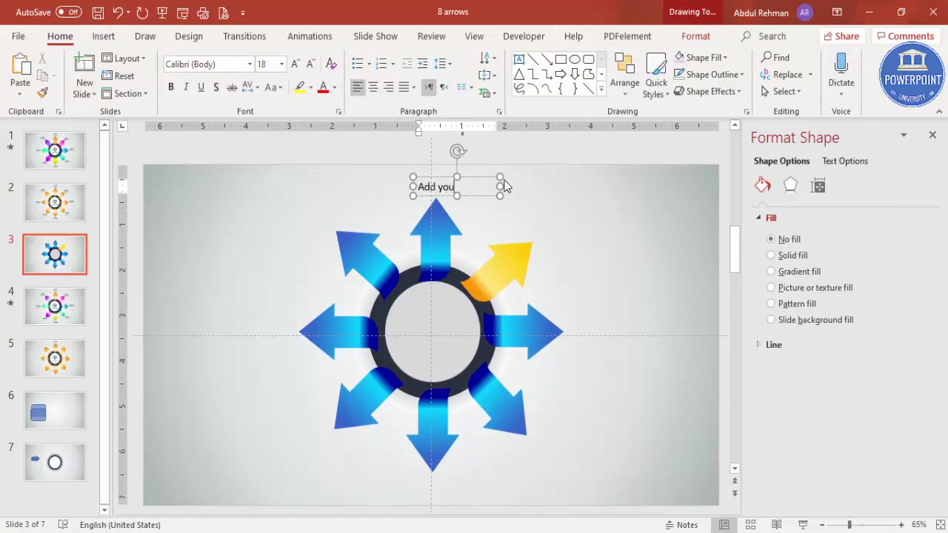
{"action": "type", "text": "r text here"}
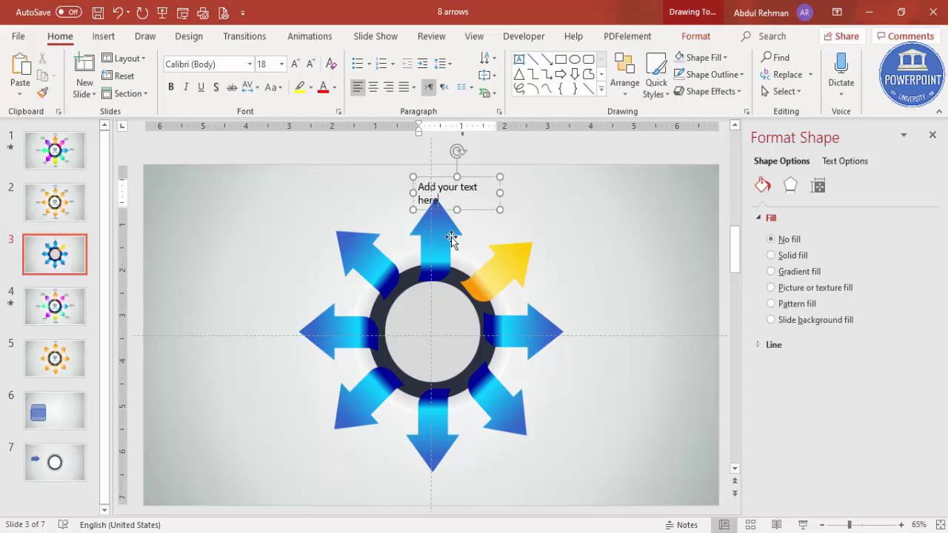
{"action": "left_click", "coordinate": [476, 177]}
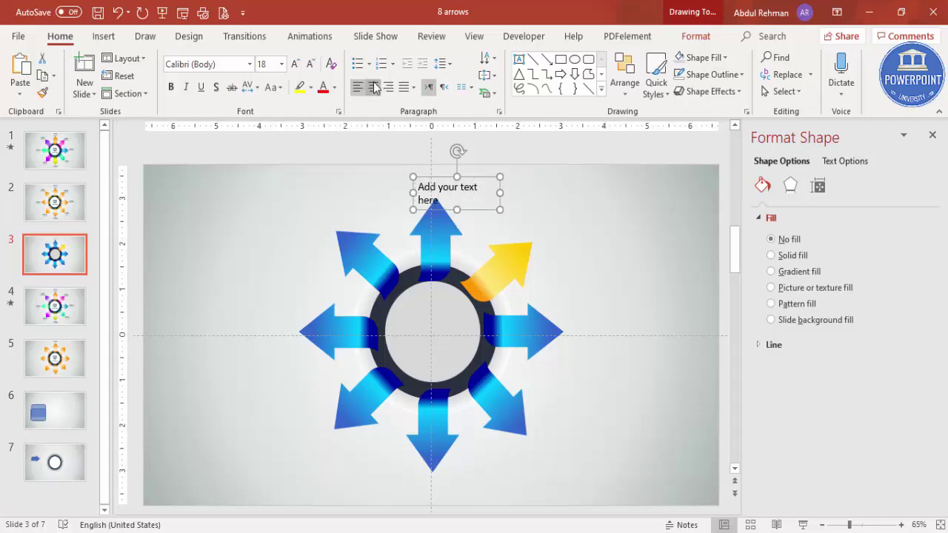
{"action": "left_click", "coordinate": [372, 87]}
{"action": "left_click", "coordinate": [311, 64]}
{"action": "left_click", "coordinate": [311, 65]}
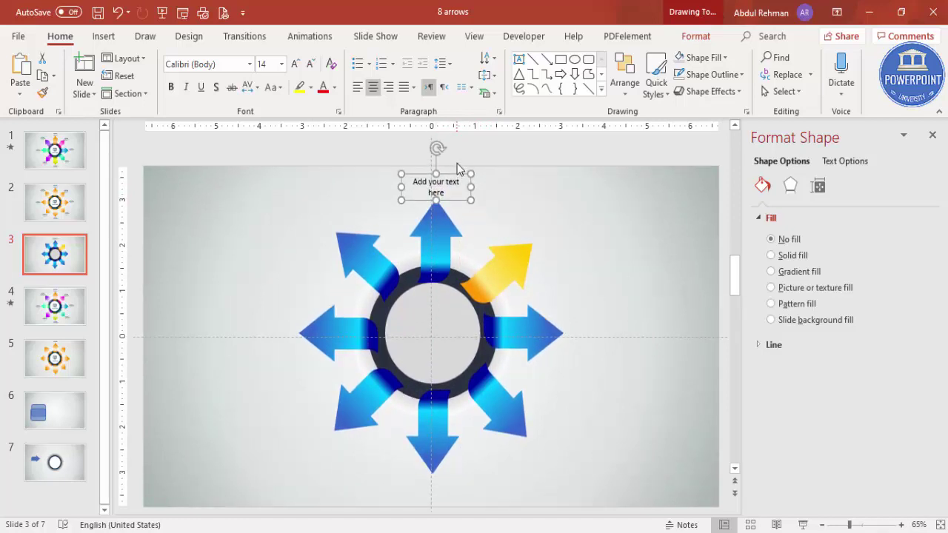
- Place label copies beside the yellow, lower-right and bottom arrows
{"action": "left_click_drag", "start_coordinate": [468, 199], "coordinate": [619, 310]}
{"action": "key", "text": "ctrl+d"}
{"action": "left_click_drag", "start_coordinate": [648, 408], "coordinate": [576, 417]}
{"action": "key", "text": "ctrl+d"}
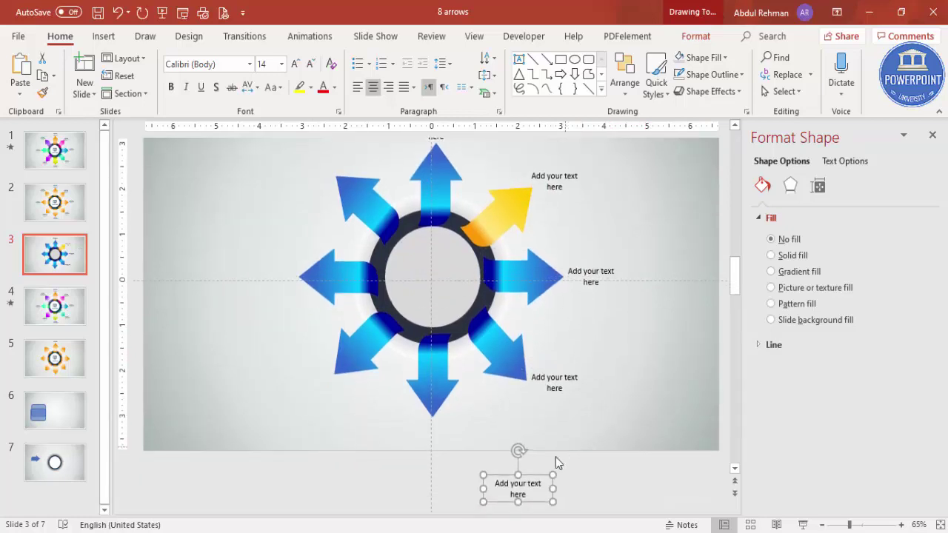
{"action": "left_click_drag", "start_coordinate": [542, 474], "coordinate": [452, 427]}
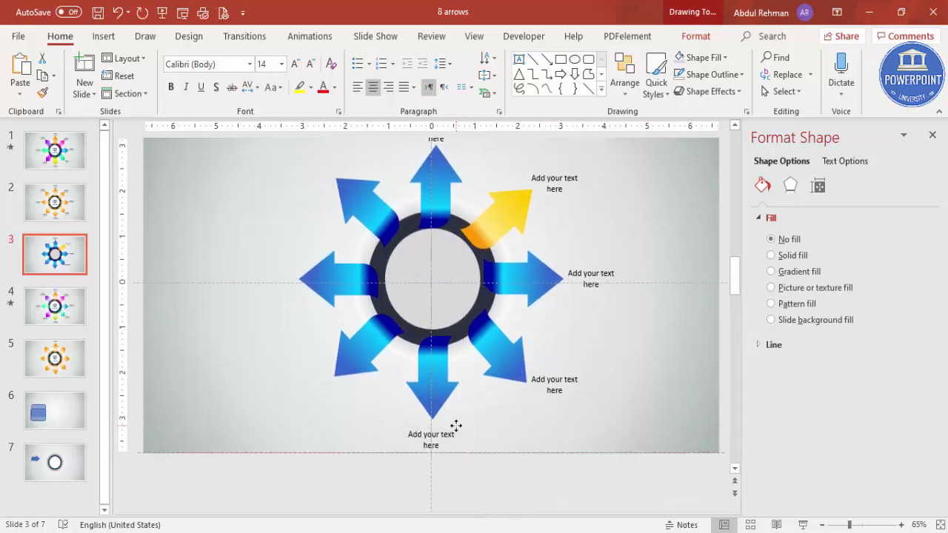
{"action": "scroll", "coordinate": [455, 428], "scroll_direction": "up", "scroll_amount": 1}
- Place label copies beside the lower-left, left and upper-left arrows
{"action": "key", "text": "ctrl+d"}
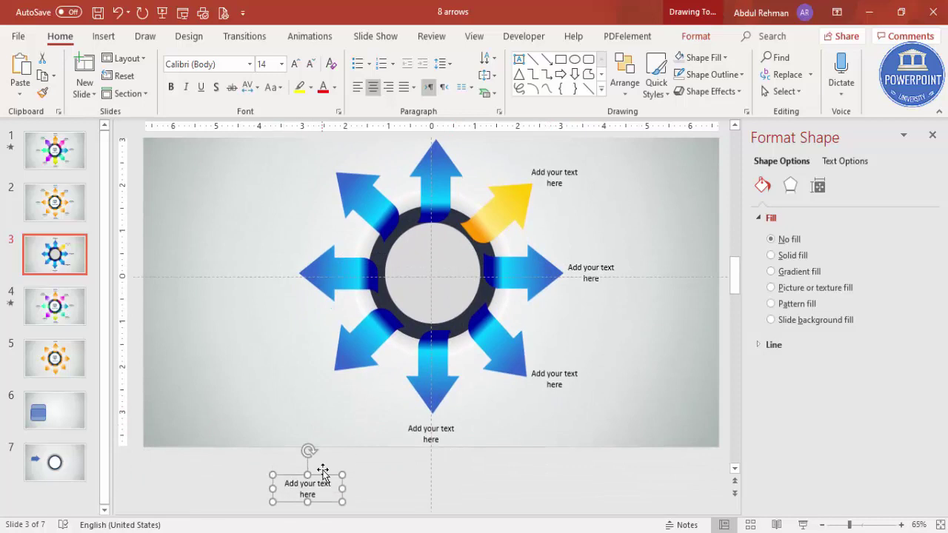
{"action": "left_click_drag", "start_coordinate": [322, 465], "coordinate": [328, 375]}
{"action": "scroll", "coordinate": [330, 374], "scroll_direction": "up", "scroll_amount": 1}
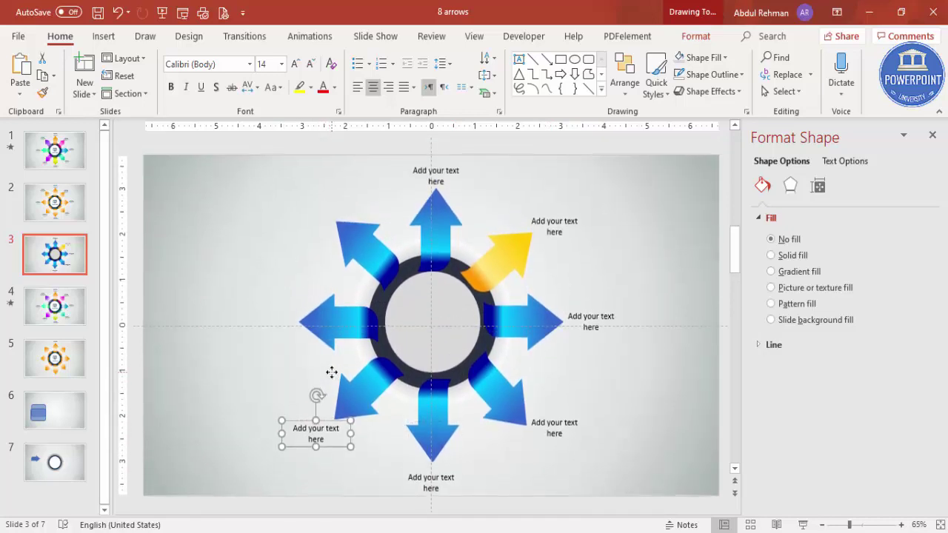
{"action": "key", "text": "ctrl+d"}
{"action": "left_click_drag", "start_coordinate": [227, 372], "coordinate": [293, 310]}
{"action": "key", "text": "ctrl+d"}
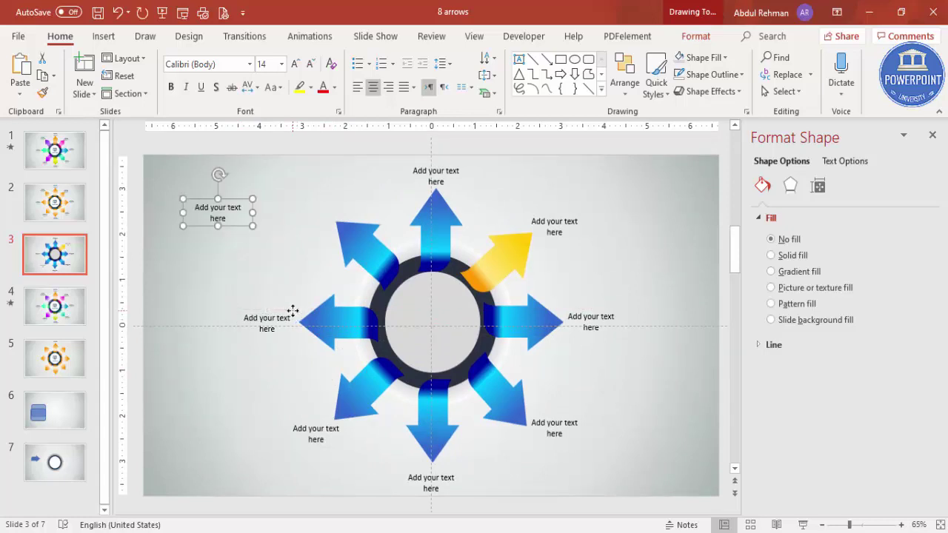
{"action": "left_click_drag", "start_coordinate": [237, 202], "coordinate": [335, 204]}
{"action": "left_click", "coordinate": [614, 260]}
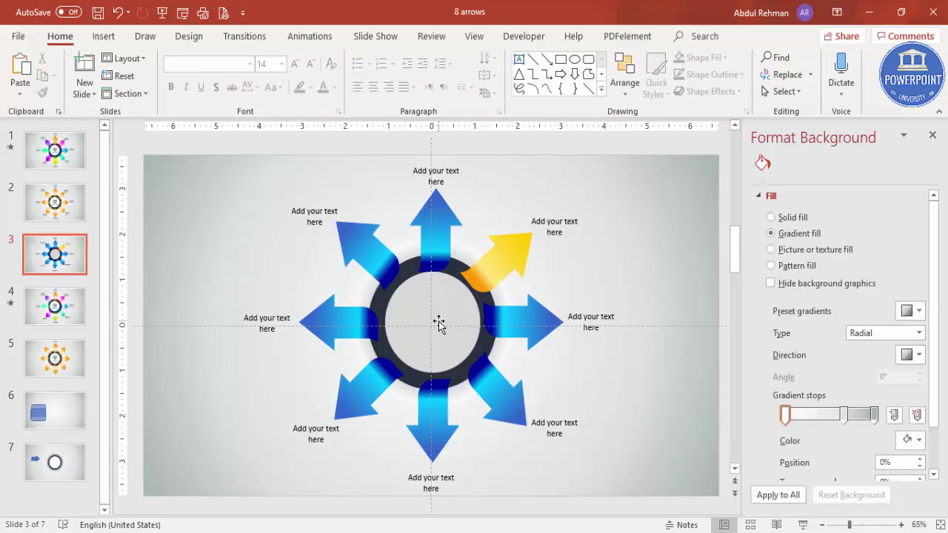
- Insert the presentation chart icon and enlarge it to 1.33 inches square in the ring's centre
{"action": "left_click", "coordinate": [103, 36]}
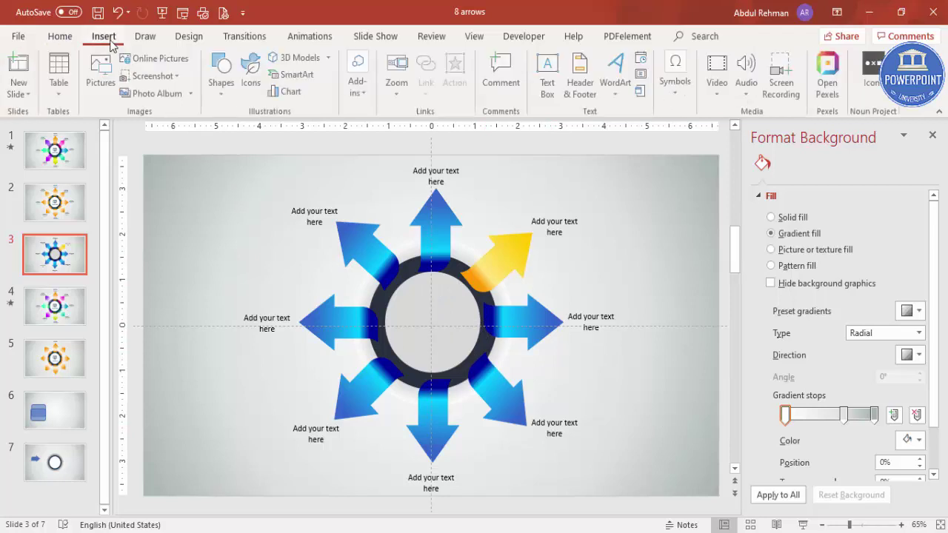
{"action": "left_click", "coordinate": [252, 82]}
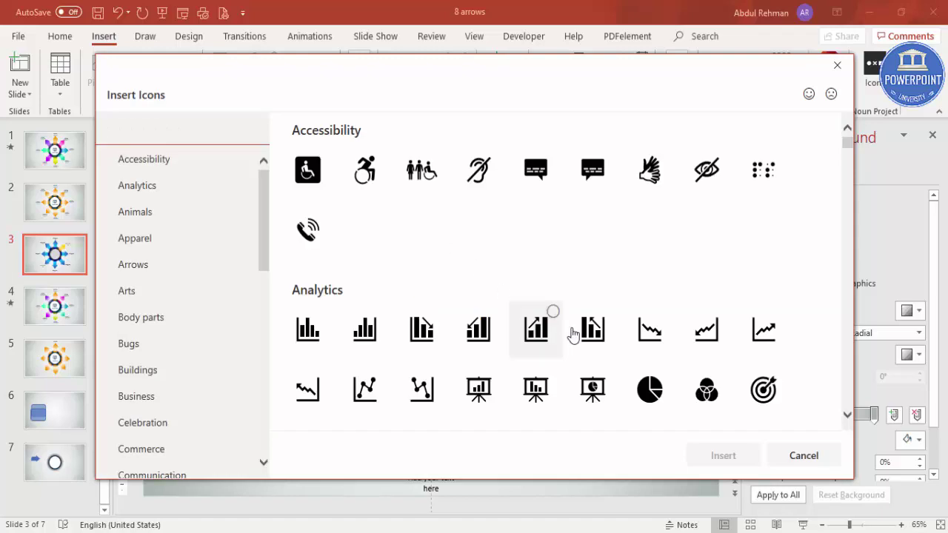
{"action": "left_click", "coordinate": [593, 390]}
{"action": "left_click", "coordinate": [715, 453]}
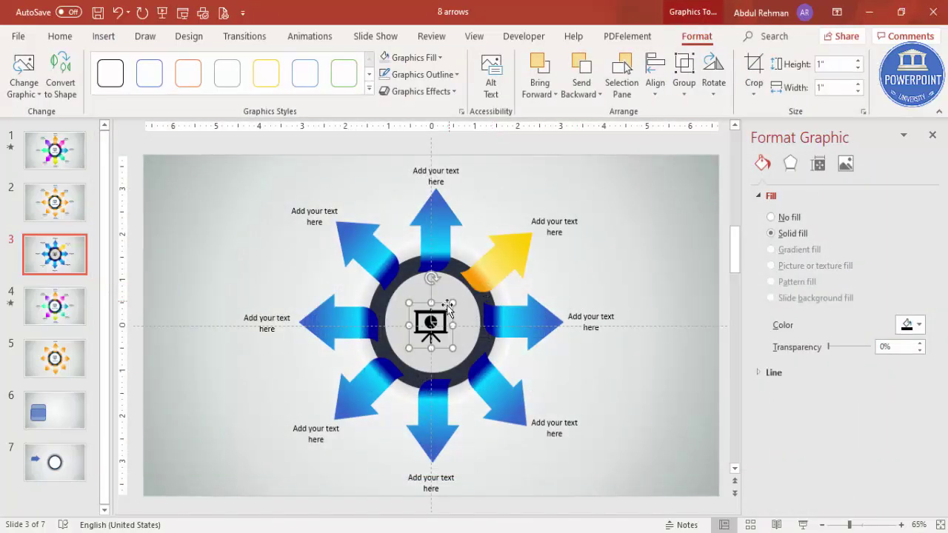
{"action": "left_click_drag", "start_coordinate": [454, 303], "coordinate": [437, 317]}
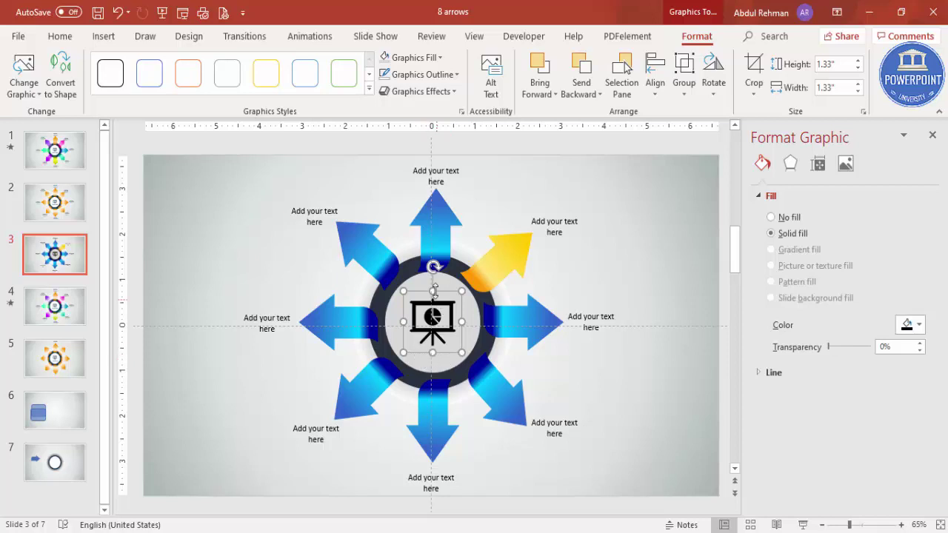
- Change the light-grey centre circle's fill to white
{"action": "left_click", "coordinate": [452, 277]}
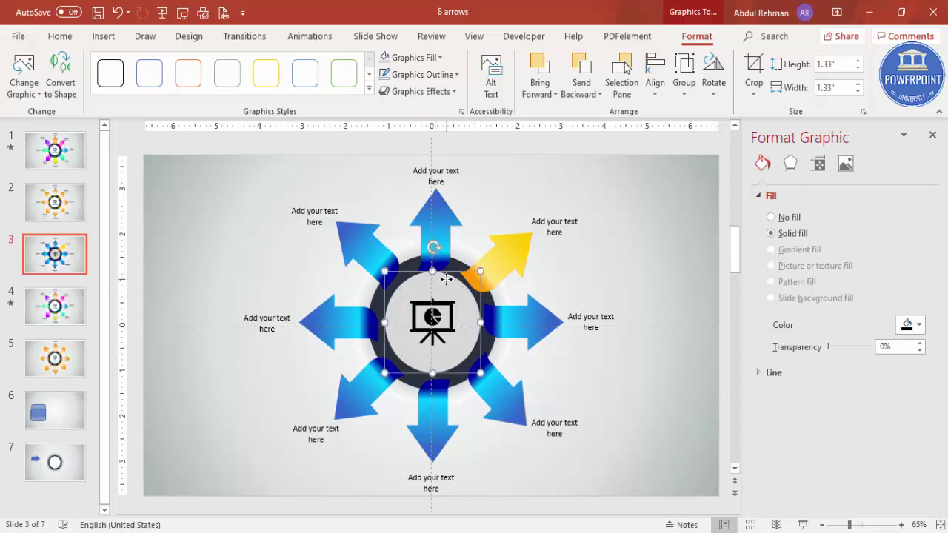
{"action": "left_click", "coordinate": [696, 36]}
{"action": "left_click", "coordinate": [352, 57]}
{"action": "left_click", "coordinate": [330, 89]}
{"action": "left_click", "coordinate": [624, 190]}
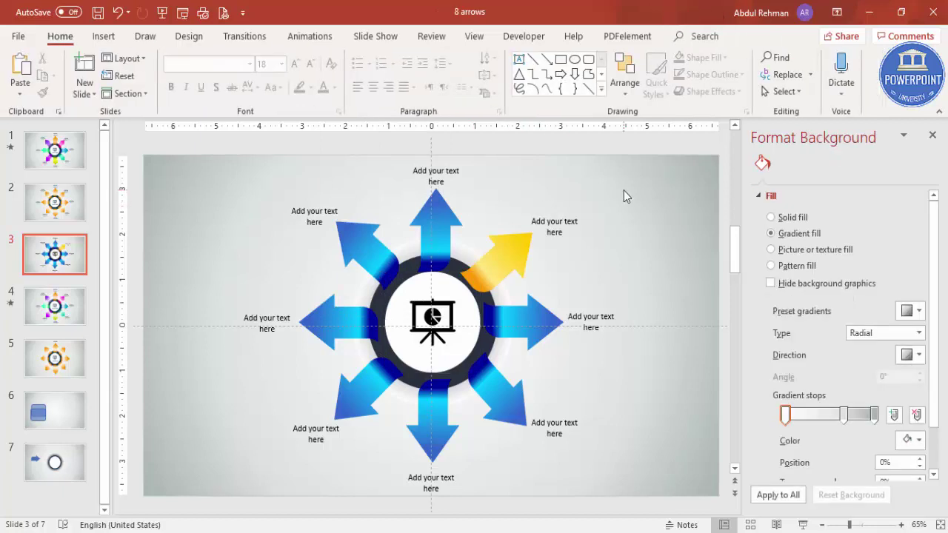
{"action": "left_click", "coordinate": [474, 36]}
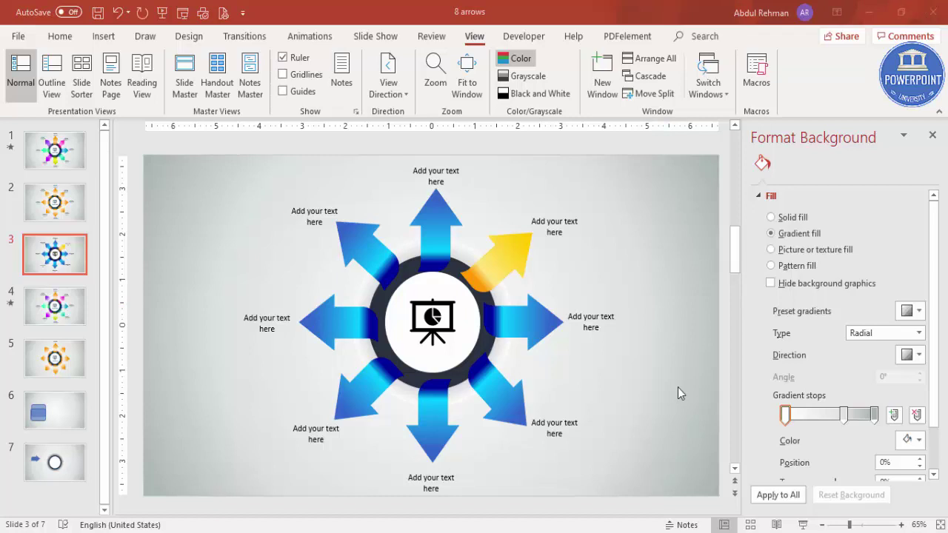
- Give the top blue arrow a Wipe entrance from the bottom
{"action": "left_click", "coordinate": [305, 41]}
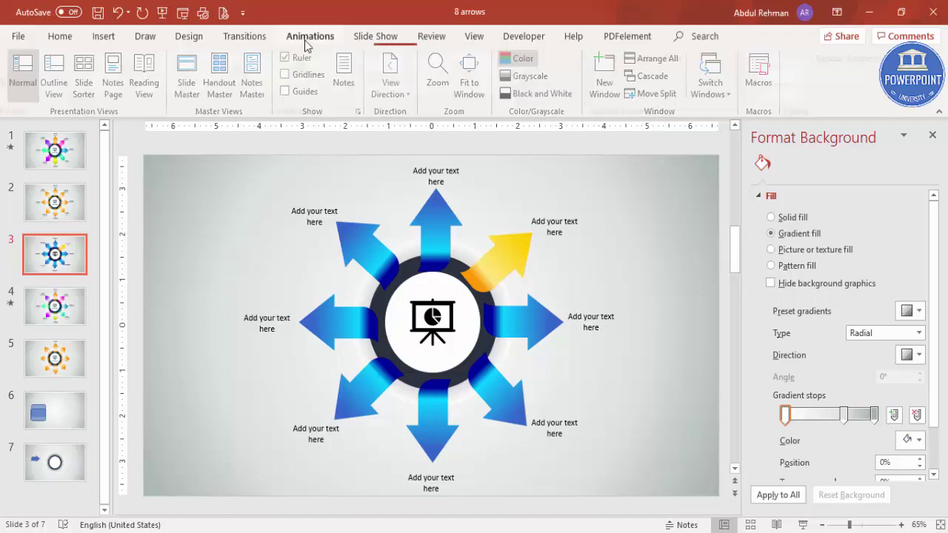
{"action": "left_click", "coordinate": [933, 136]}
{"action": "left_click", "coordinate": [661, 60]}
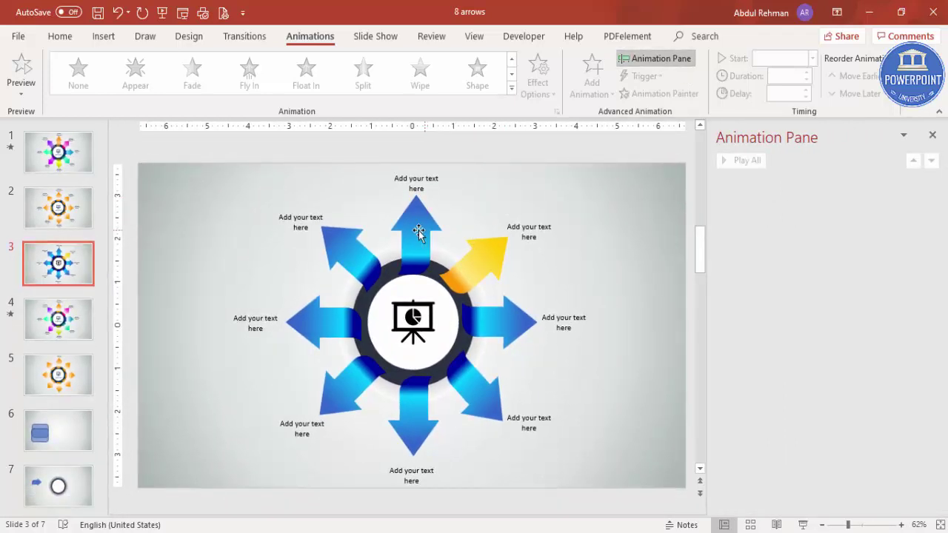
{"action": "left_click", "coordinate": [417, 231]}
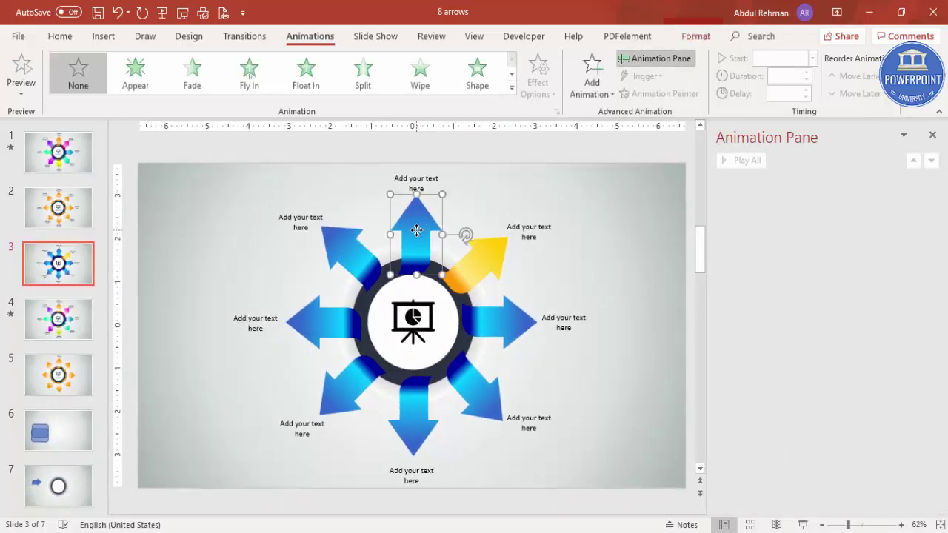
{"action": "left_click", "coordinate": [420, 81]}
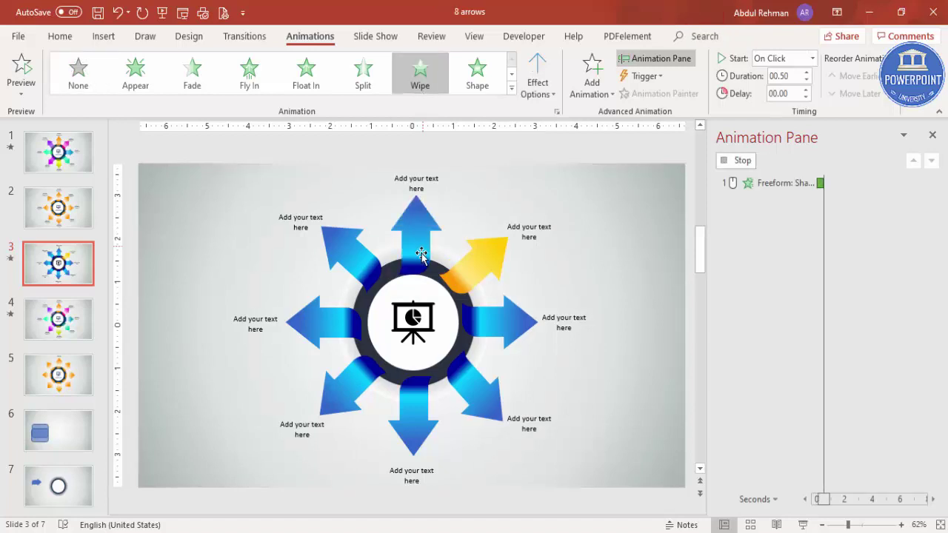
{"action": "left_click", "coordinate": [538, 83]}
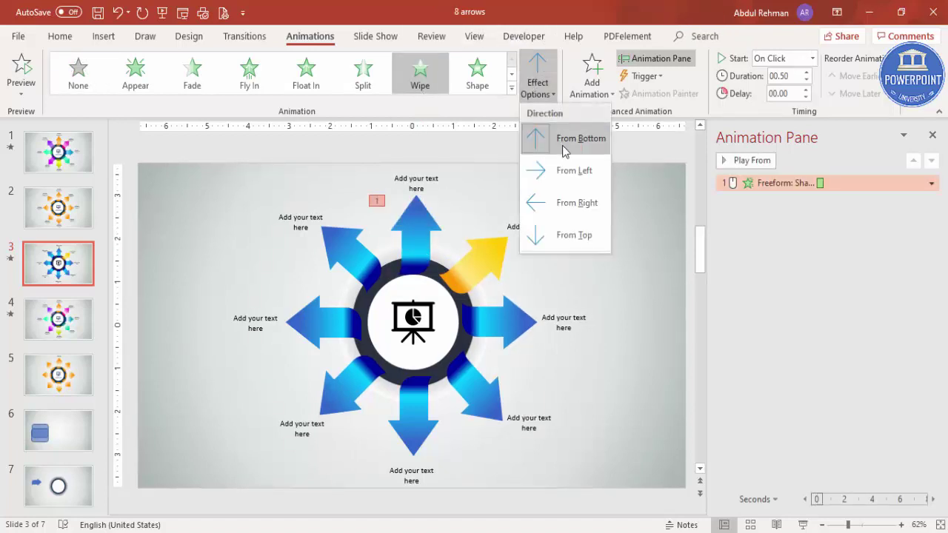
{"action": "left_click", "coordinate": [562, 145]}
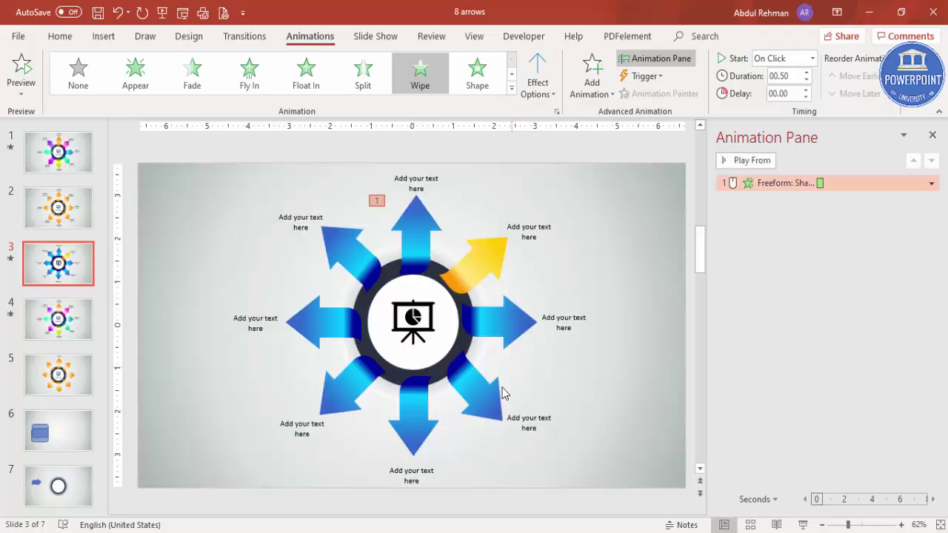
- Add a Stretch entrance from the bottom to the top label
{"action": "left_click", "coordinate": [422, 194]}
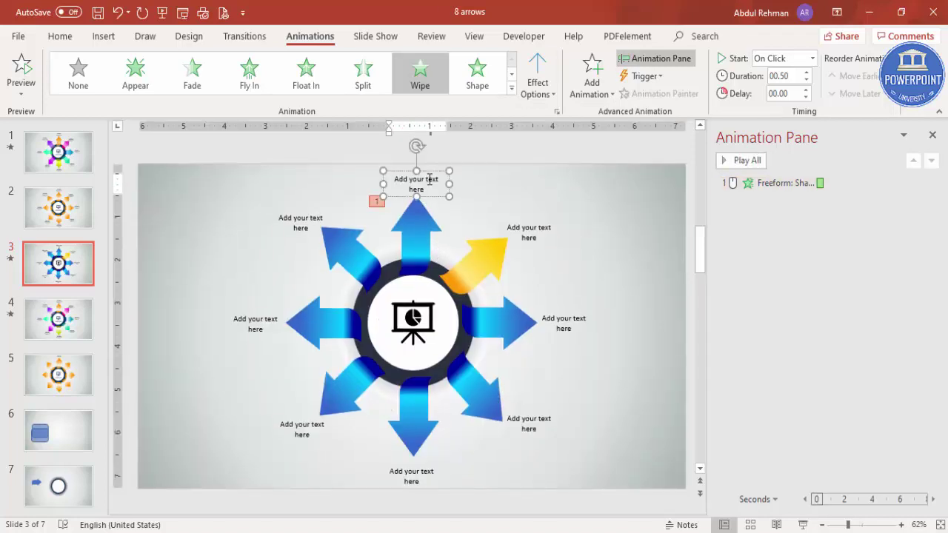
{"action": "left_click", "coordinate": [584, 89]}
{"action": "left_click", "coordinate": [611, 443]}
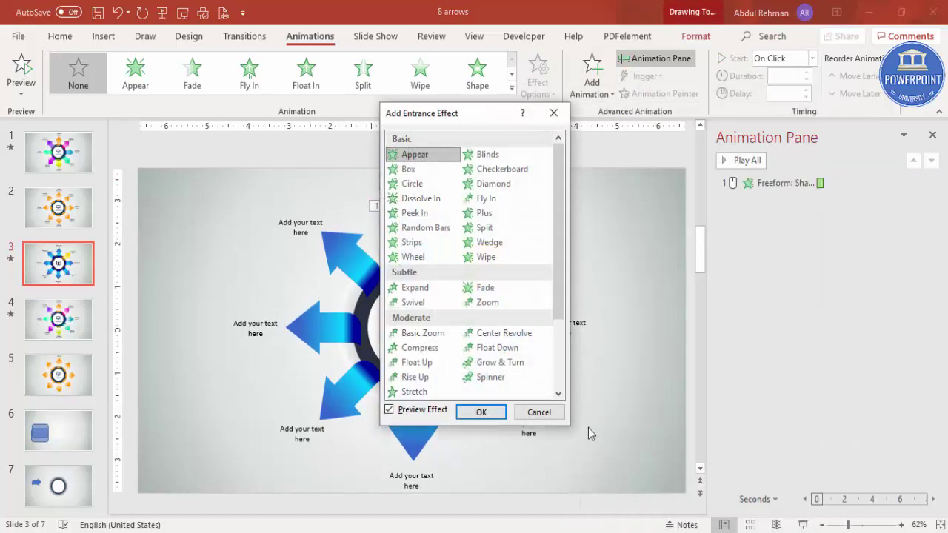
{"action": "left_click", "coordinate": [415, 391]}
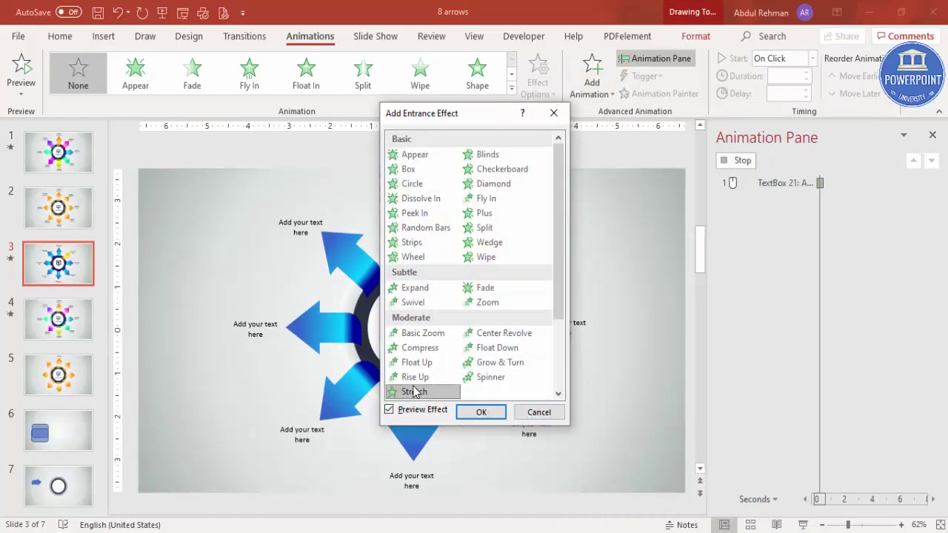
{"action": "left_click", "coordinate": [479, 412]}
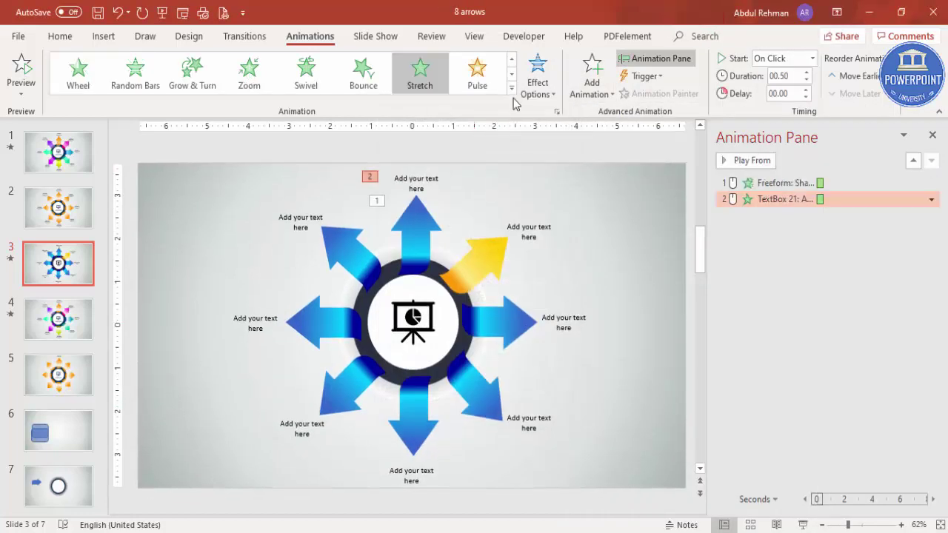
{"action": "left_click", "coordinate": [536, 87]}
{"action": "left_click", "coordinate": [547, 172]}
- Set the label's animation to start After Previous and preview all animations
{"action": "left_click", "coordinate": [813, 58]}
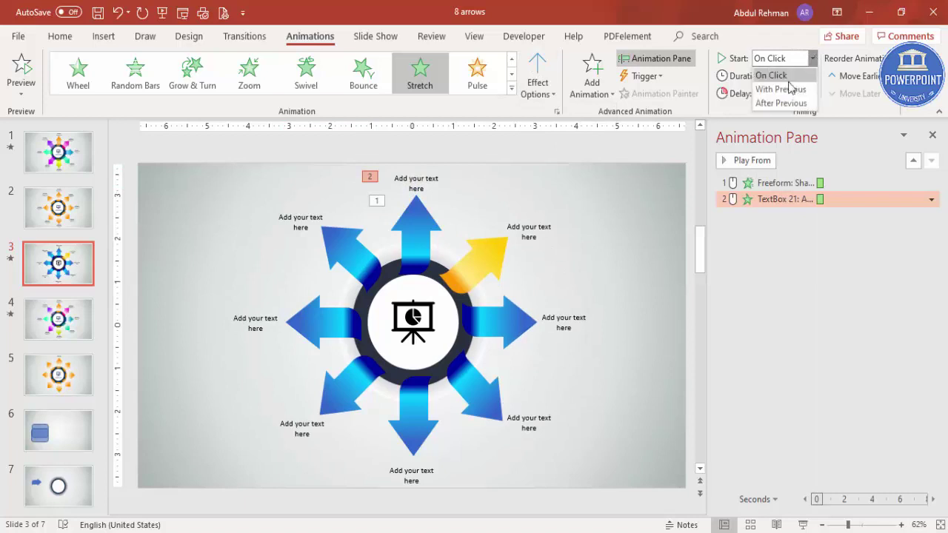
{"action": "left_click", "coordinate": [788, 102]}
{"action": "left_click", "coordinate": [629, 209]}
{"action": "left_click", "coordinate": [735, 161]}
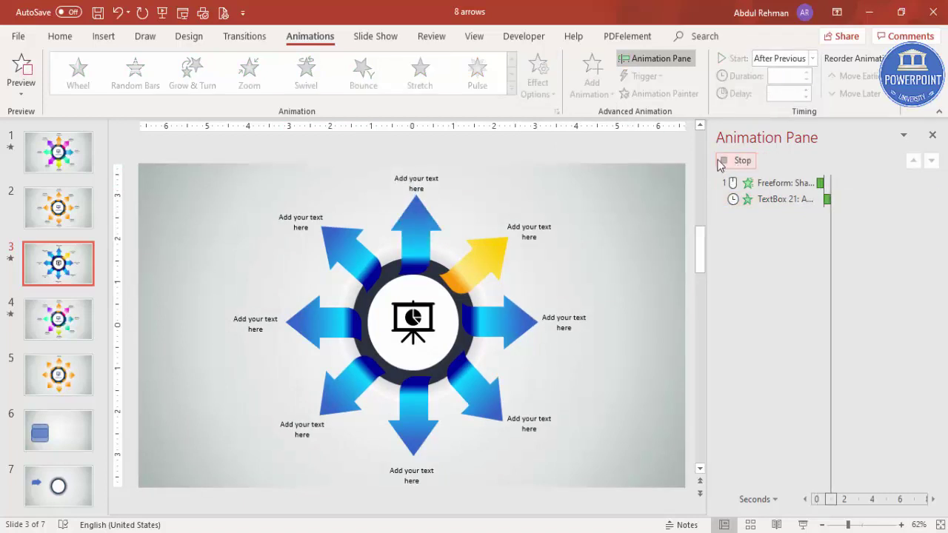
{"action": "left_click", "coordinate": [423, 226]}
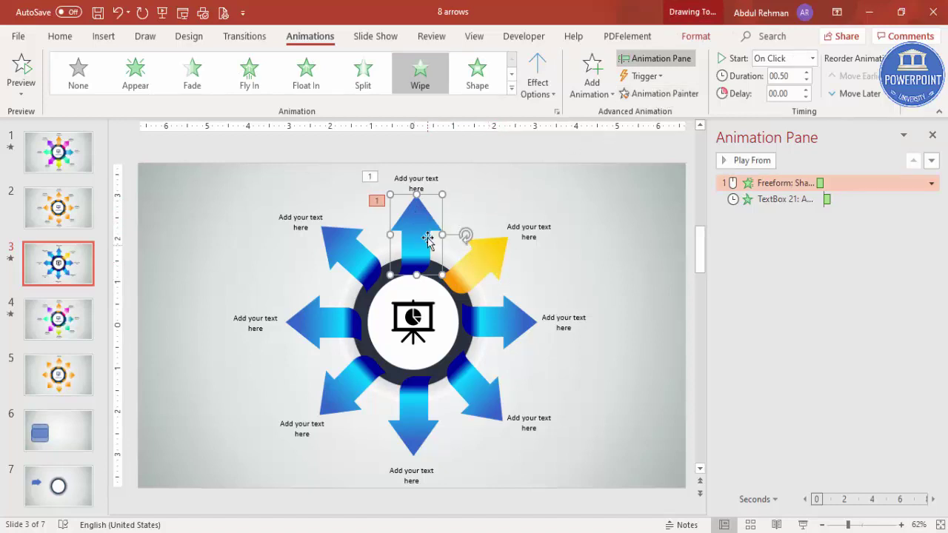
- Paint the top arrow's Wipe onto the upper-right arrow (From Left) and the top label's Stretch onto its label
{"action": "left_click", "coordinate": [670, 94]}
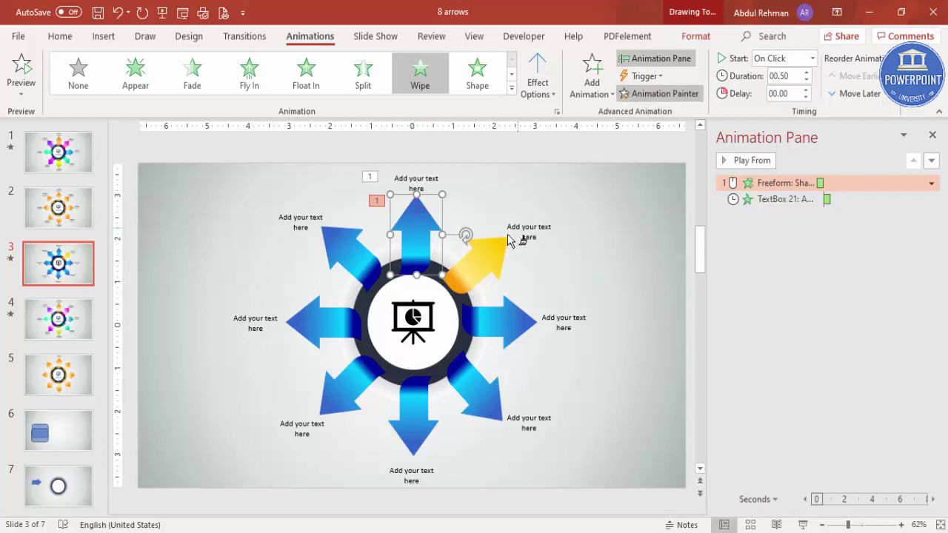
{"action": "left_click", "coordinate": [485, 260]}
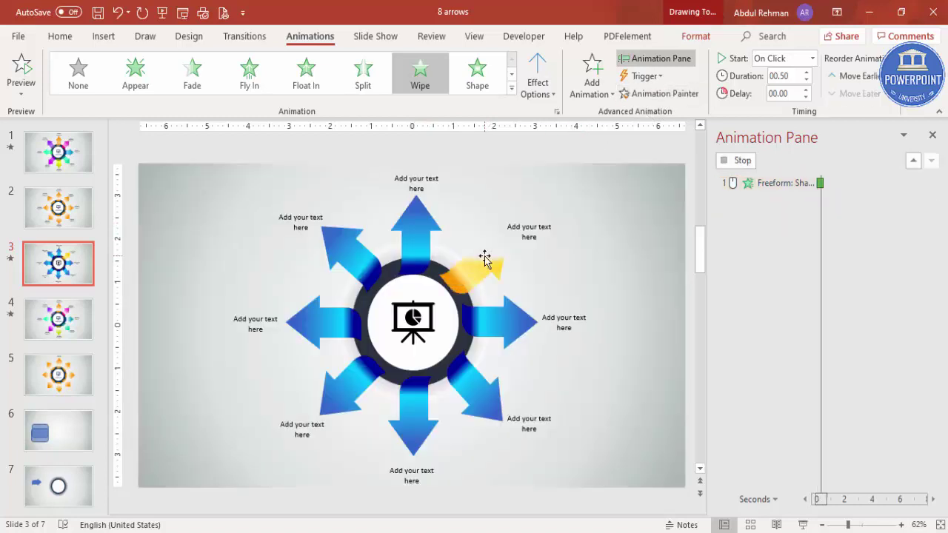
{"action": "left_click", "coordinate": [536, 89]}
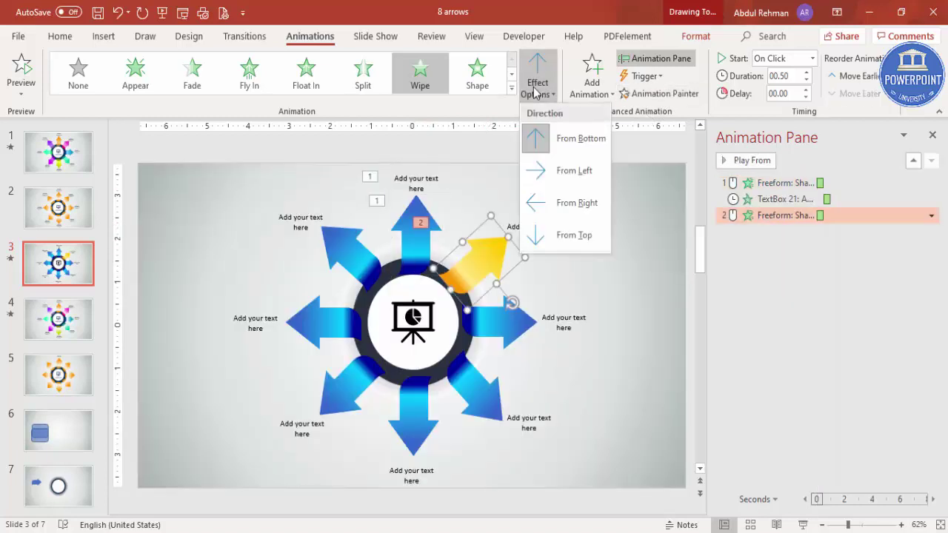
{"action": "left_click", "coordinate": [556, 171]}
{"action": "left_click", "coordinate": [437, 179]}
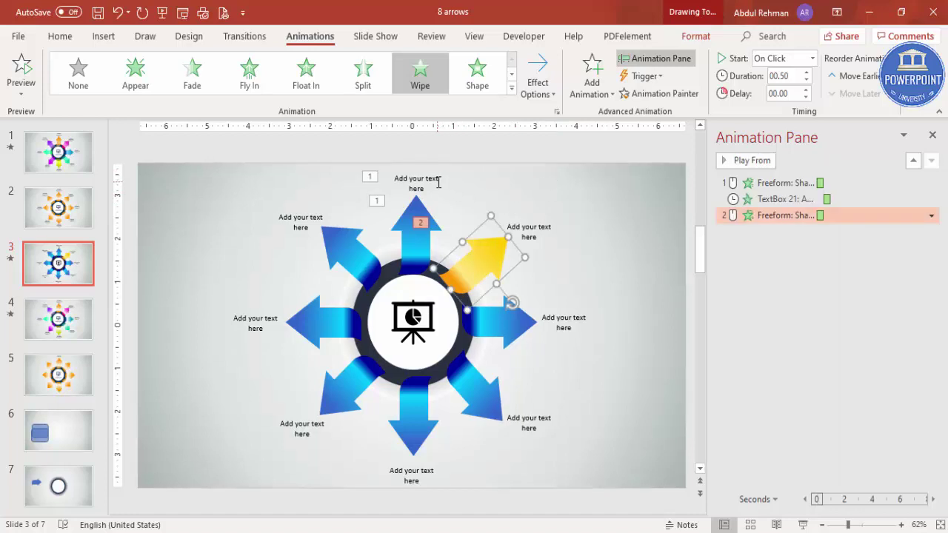
{"action": "left_click", "coordinate": [657, 93]}
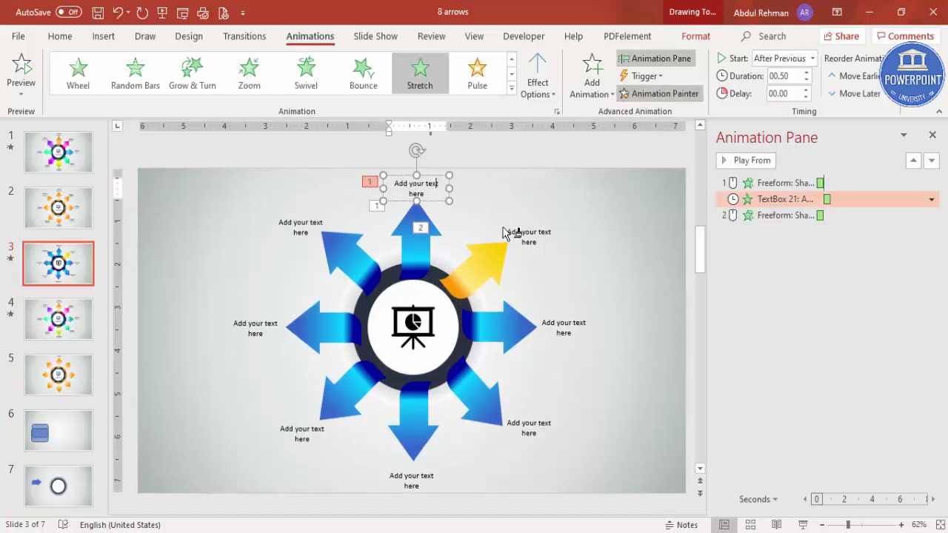
{"action": "left_click", "coordinate": [528, 235]}
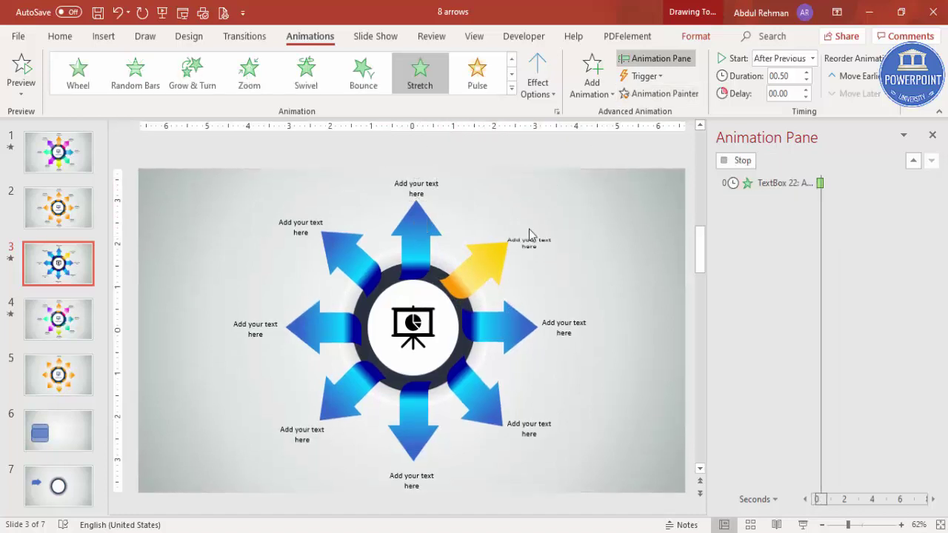
- Copy the Wipe and Stretch animations onto the right arrow and right label
{"action": "left_click", "coordinate": [482, 282]}
{"action": "left_click", "coordinate": [685, 103]}
{"action": "left_click", "coordinate": [500, 326]}
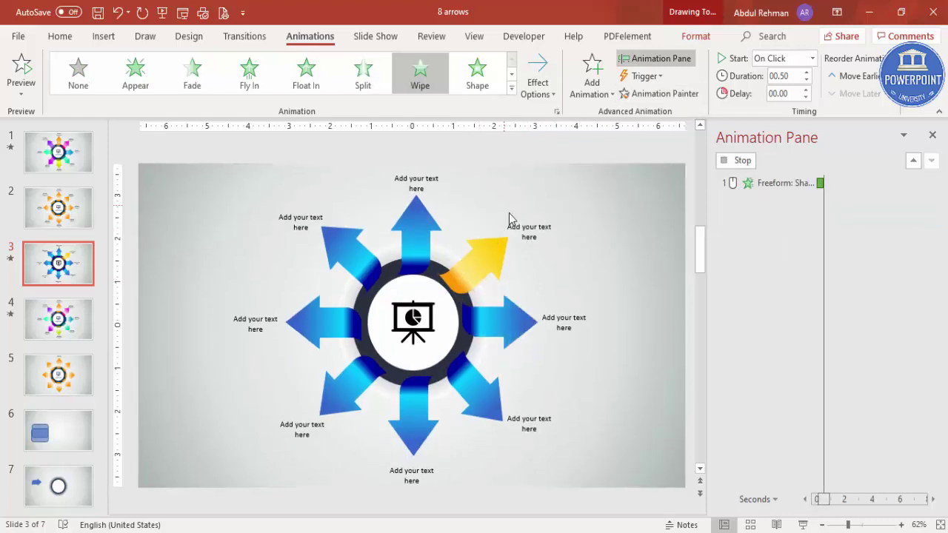
{"action": "left_click", "coordinate": [557, 219]}
{"action": "left_click", "coordinate": [661, 93]}
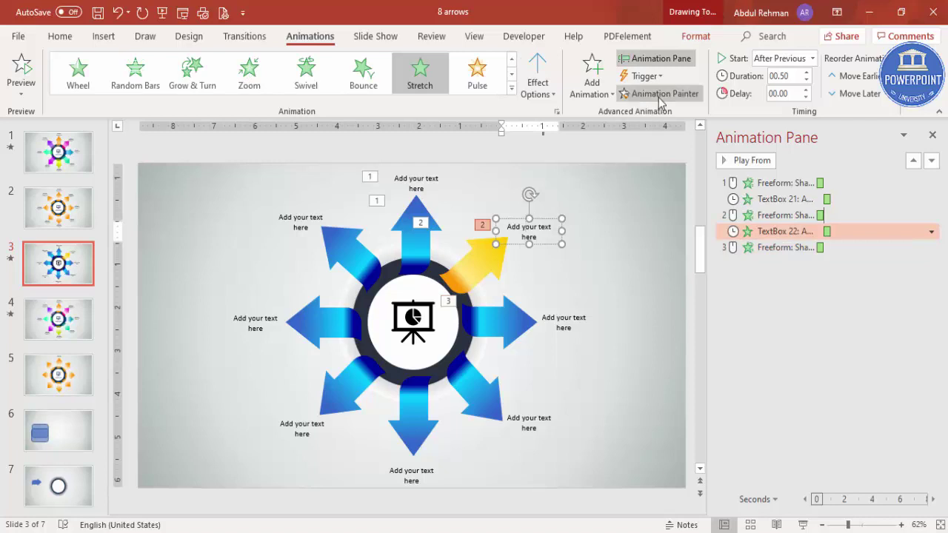
{"action": "left_click", "coordinate": [567, 323]}
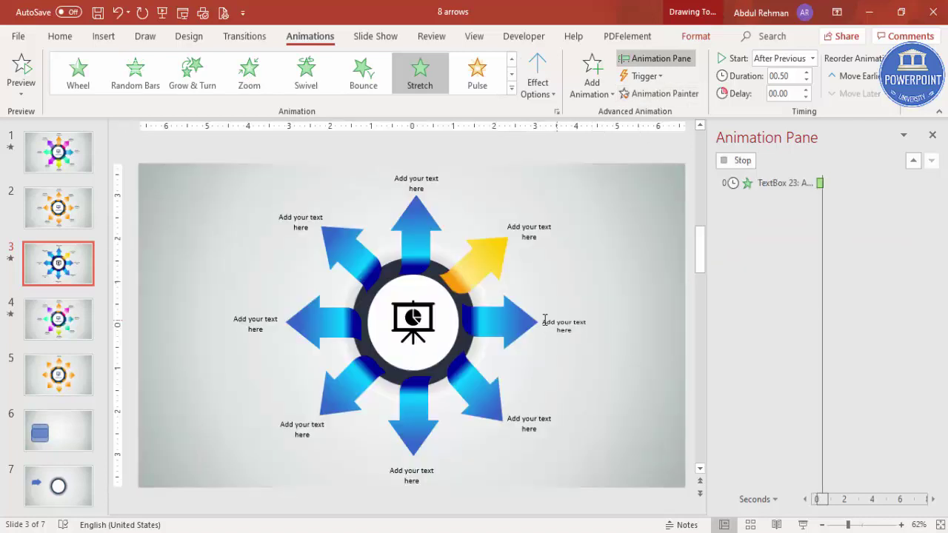
- Copy the Wipe and Stretch animations onto the bottom-right arrow and its label
{"action": "left_click", "coordinate": [497, 321]}
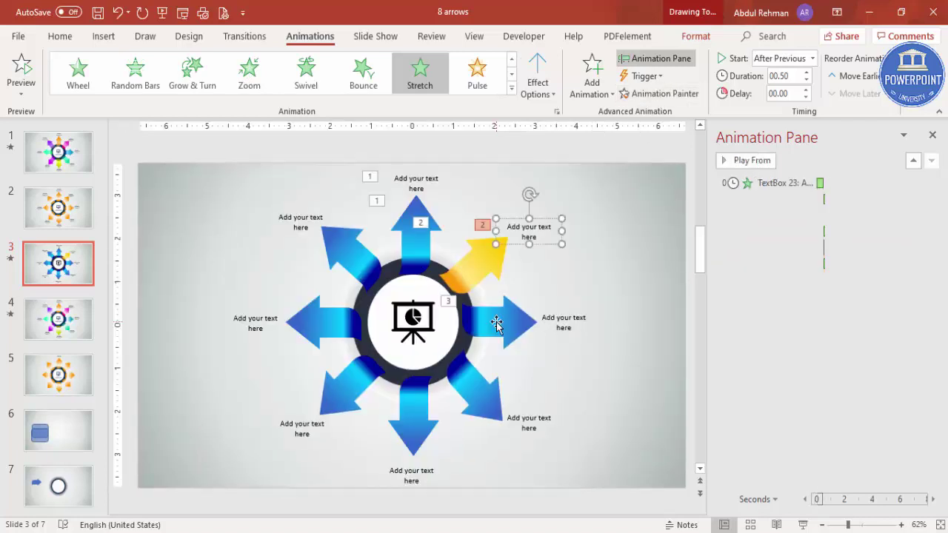
{"action": "left_click", "coordinate": [661, 94]}
{"action": "left_click", "coordinate": [486, 401]}
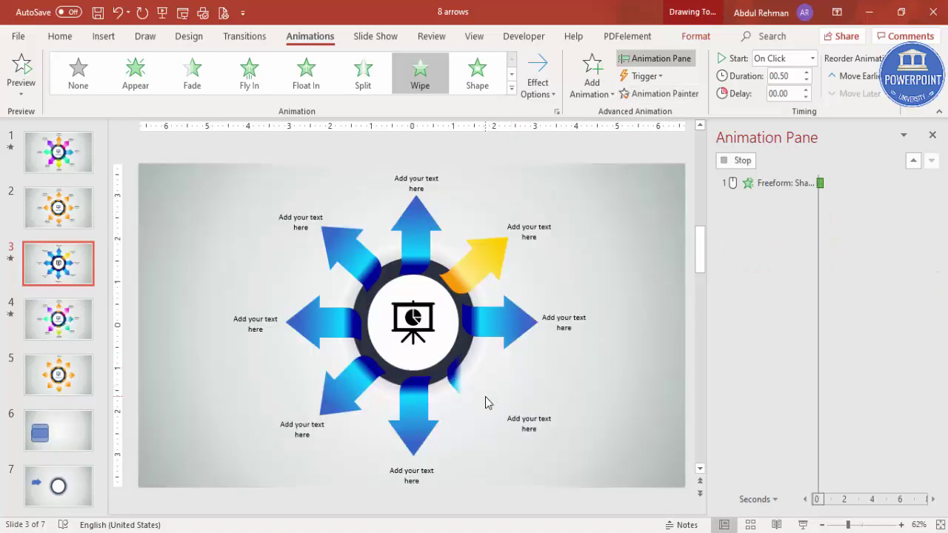
{"action": "left_click", "coordinate": [562, 321]}
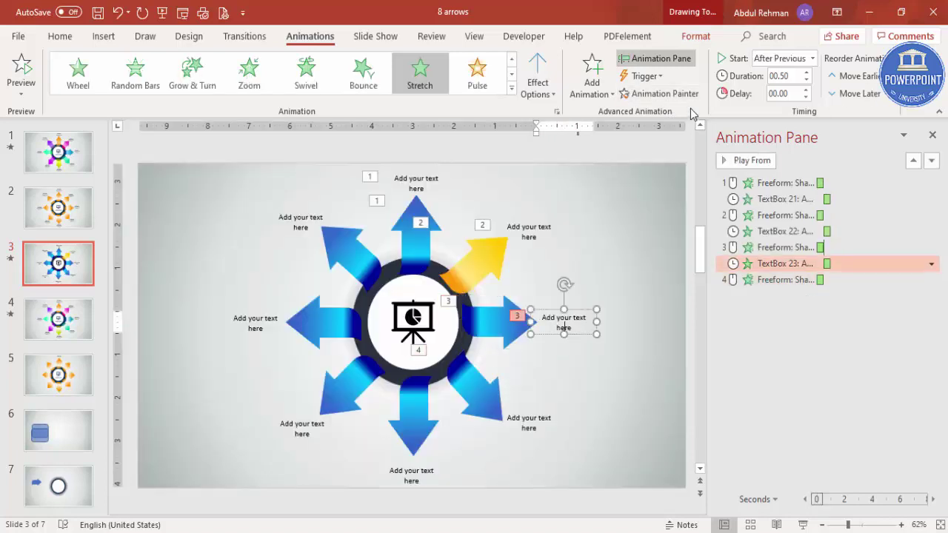
{"action": "key", "text": "alt+shift+c"}
{"action": "left_click", "coordinate": [535, 421]}
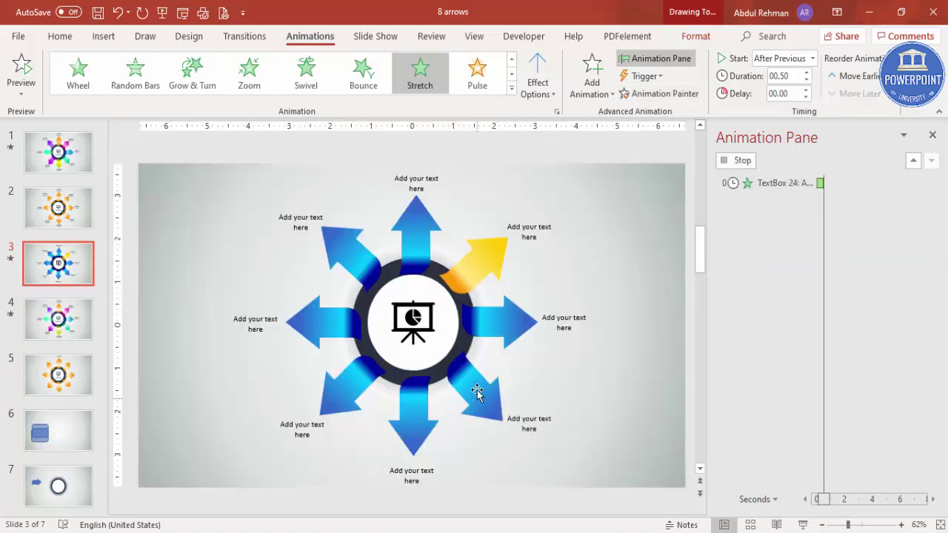
- Give the bottom arrow the Wipe animation with direction From Top
{"action": "left_click", "coordinate": [469, 382]}
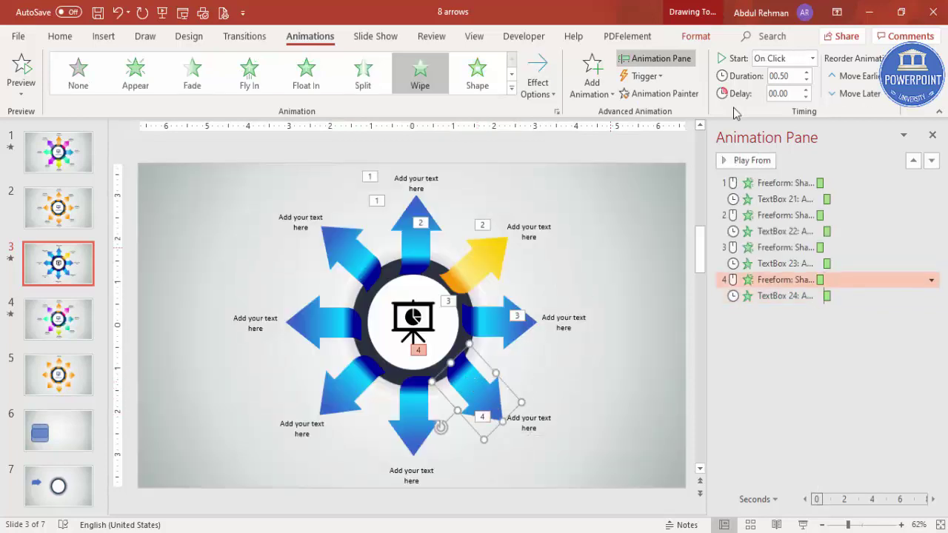
{"action": "left_click", "coordinate": [411, 400]}
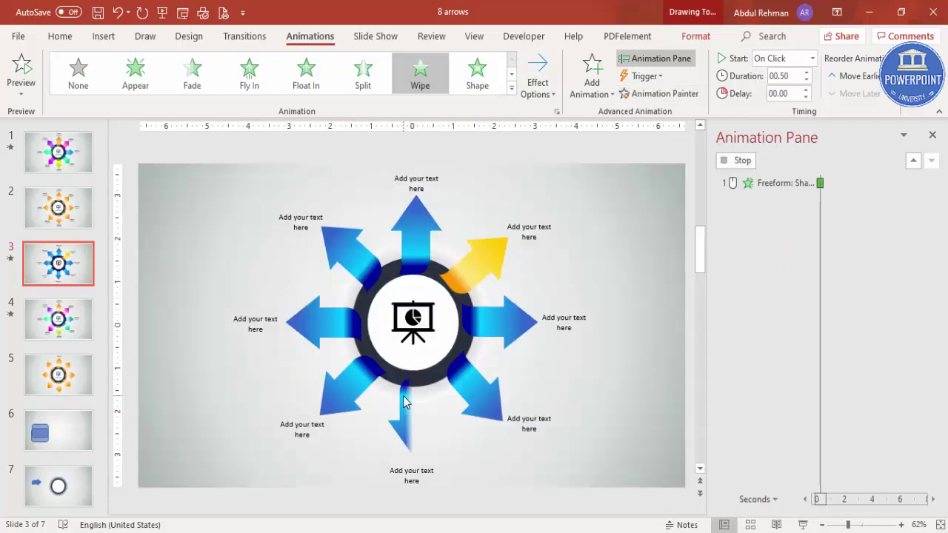
{"action": "left_click", "coordinate": [543, 91]}
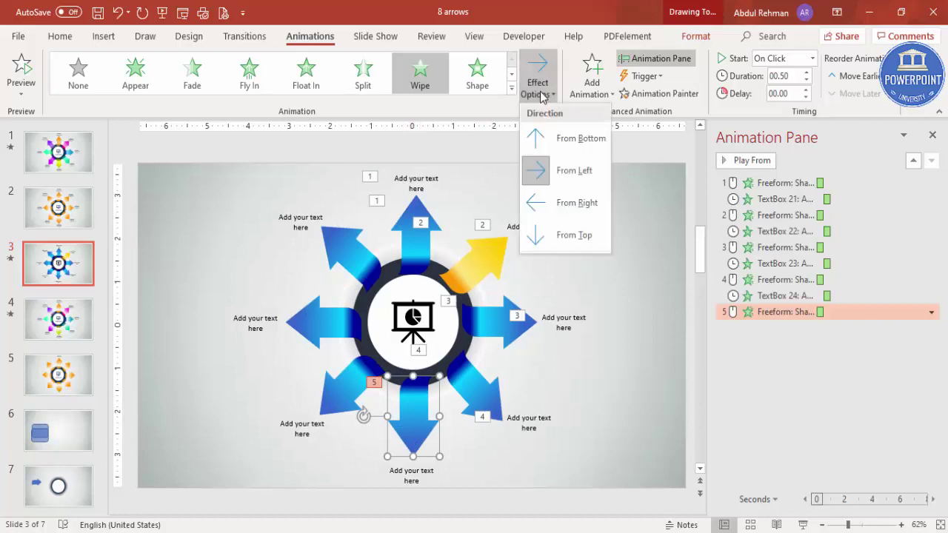
{"action": "left_click", "coordinate": [584, 235]}
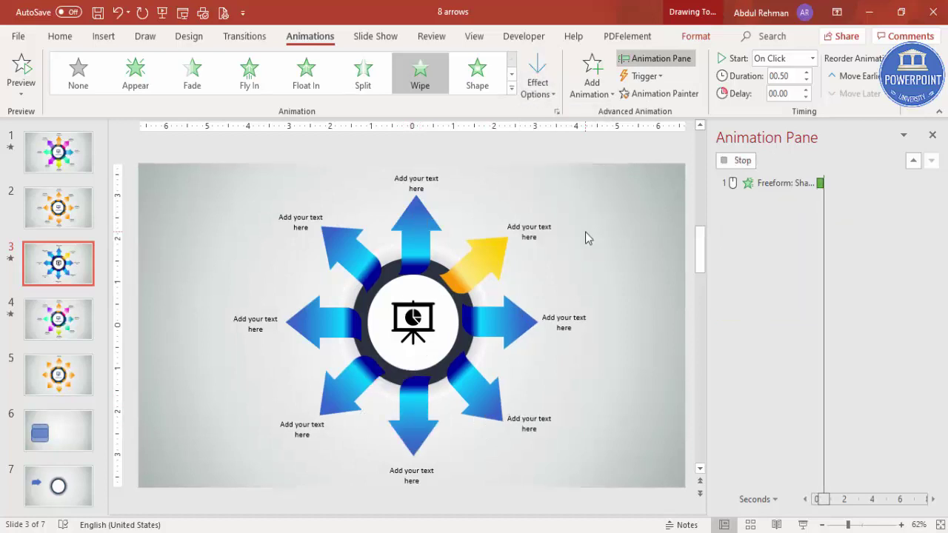
{"action": "left_click", "coordinate": [511, 422]}
- Give the bottom label the Stretch animation with direction From Top
{"action": "left_click", "coordinate": [661, 94]}
{"action": "left_click", "coordinate": [417, 472]}
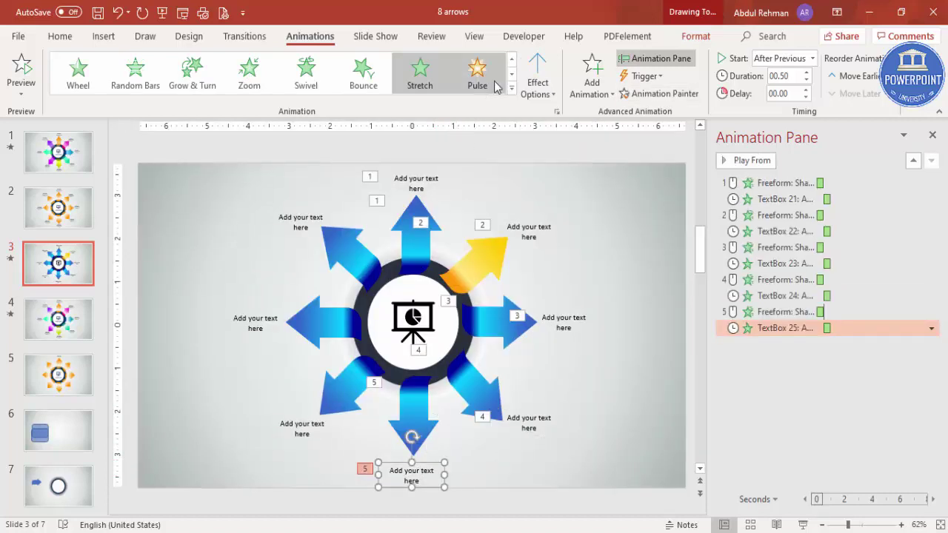
{"action": "left_click", "coordinate": [538, 83]}
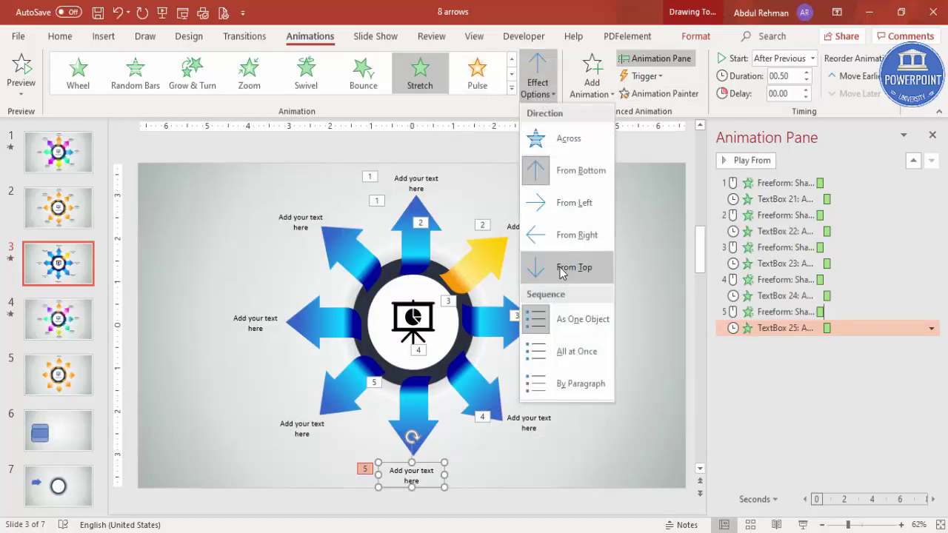
{"action": "left_click", "coordinate": [561, 269]}
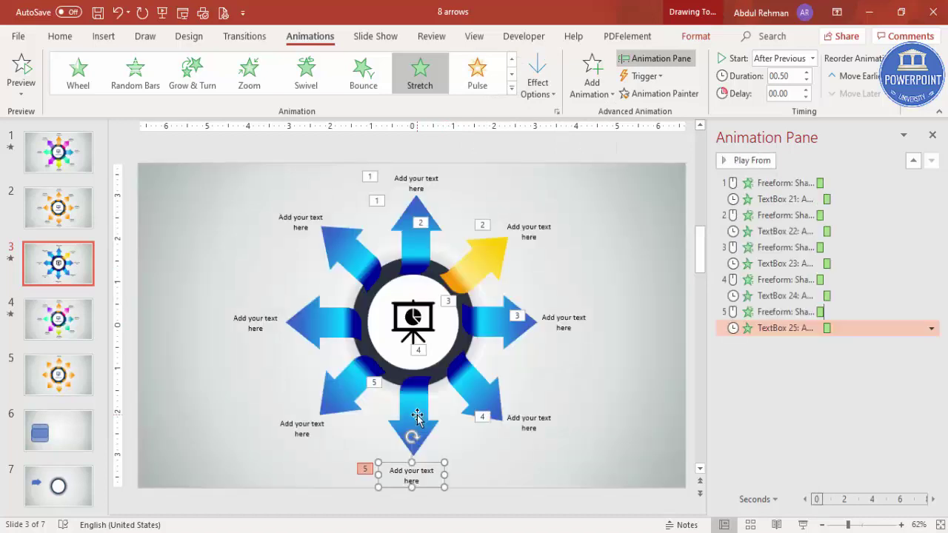
- Copy Wipe and Stretch onto the lower-left arrow and label, then preview with Play All
{"action": "left_click", "coordinate": [416, 417]}
{"action": "left_click", "coordinate": [666, 93]}
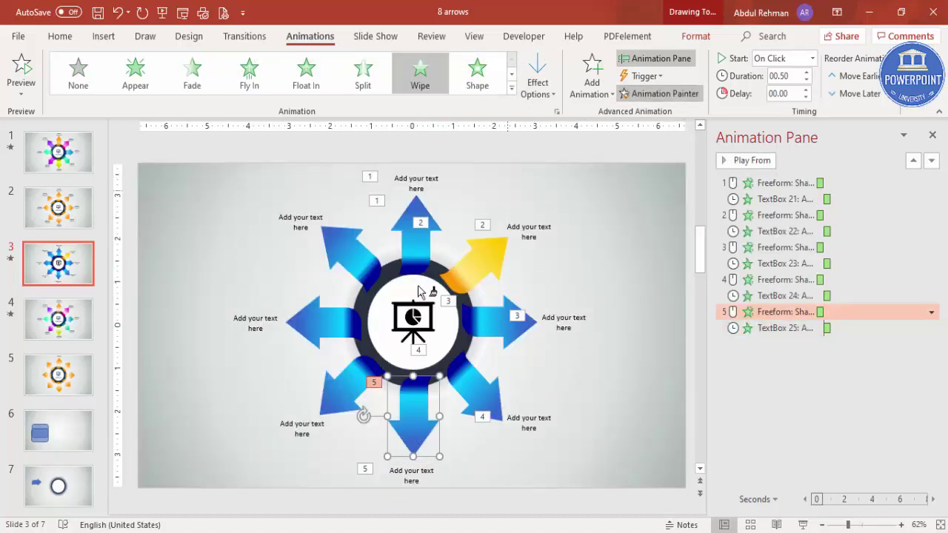
{"action": "left_click", "coordinate": [361, 381]}
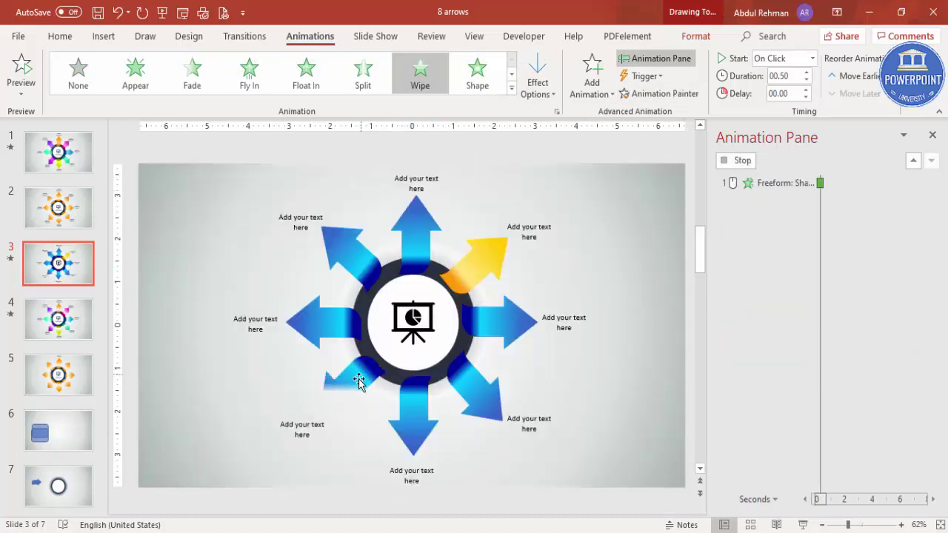
{"action": "left_click", "coordinate": [411, 474]}
{"action": "left_click", "coordinate": [661, 94]}
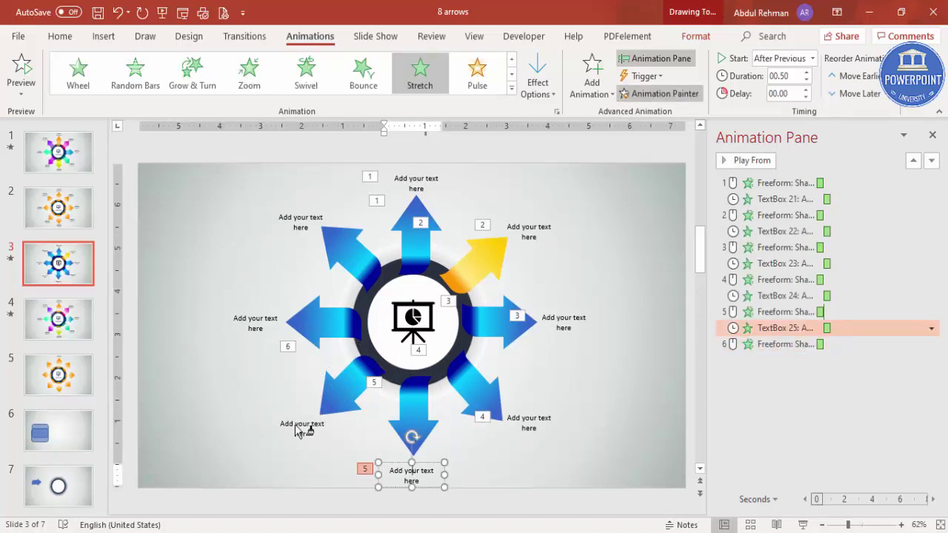
{"action": "left_click", "coordinate": [298, 428]}
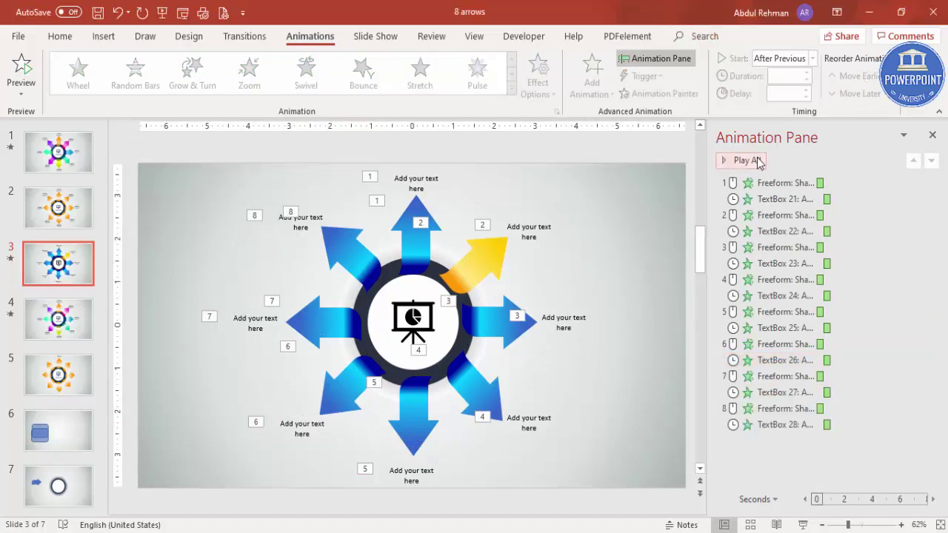
{"action": "left_click", "coordinate": [744, 160]}
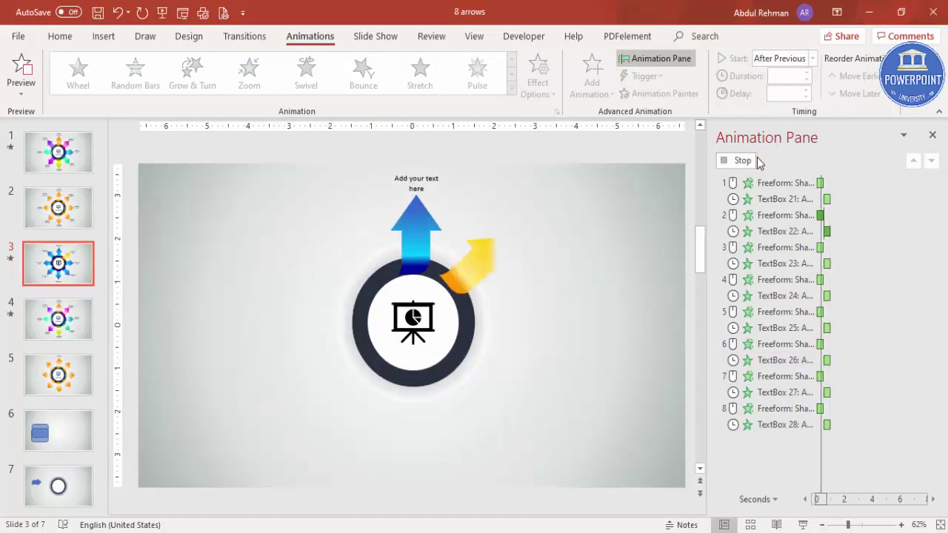